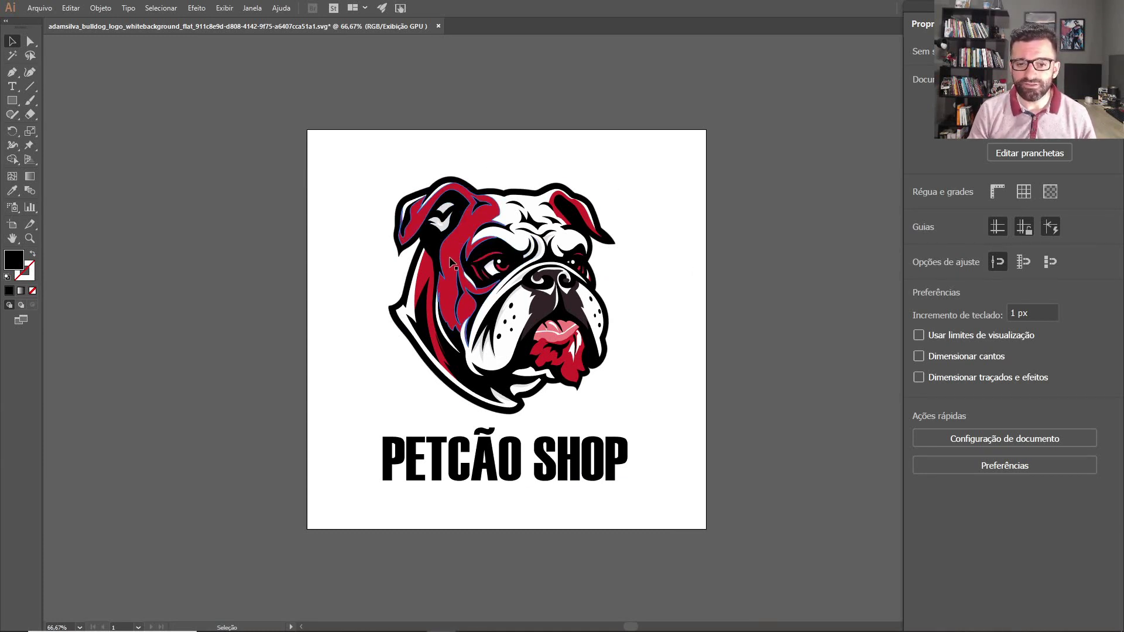
- Recolour the large red patch over the bulldog's ear and face with the blue fill #0854AF
left_click(447, 268)
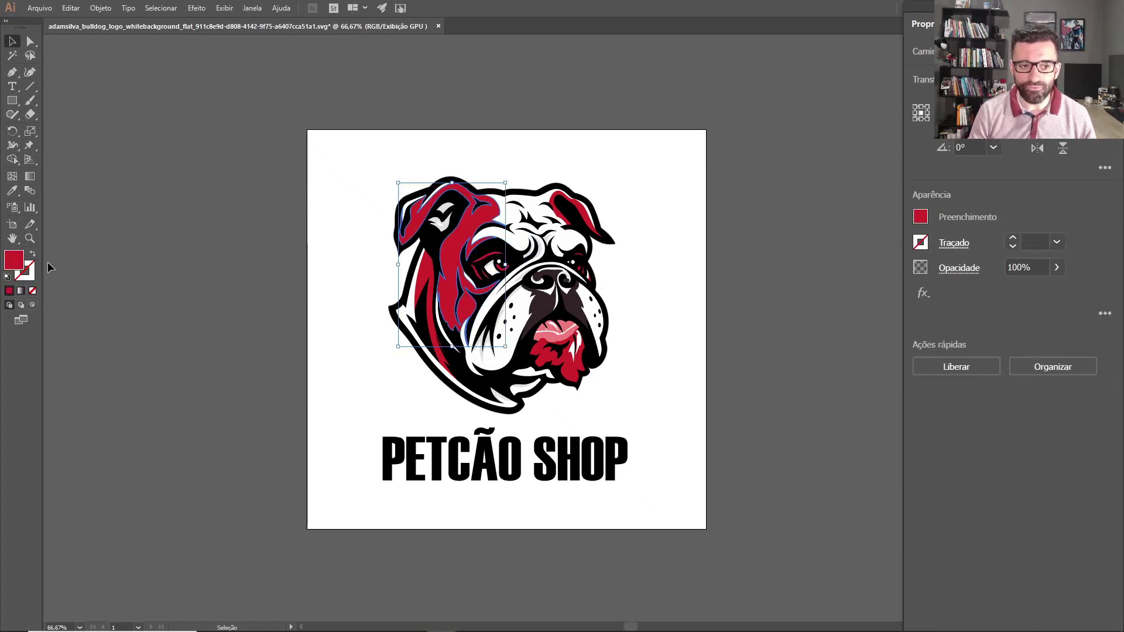
double_click(13, 263)
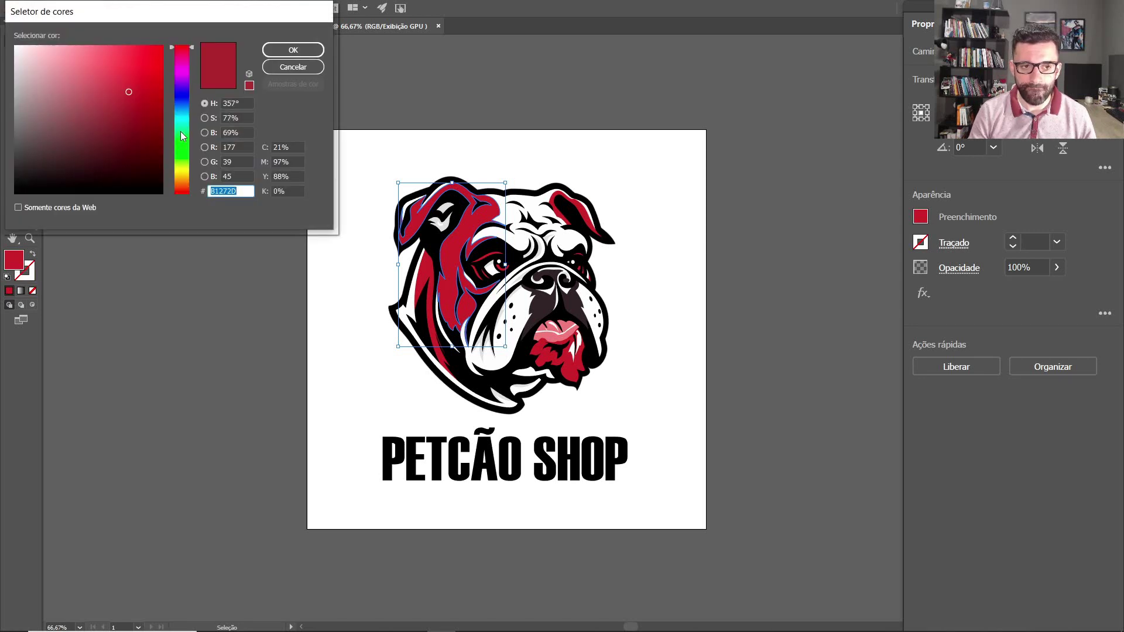
left_click(183, 106)
left_click(138, 88)
left_click(156, 92)
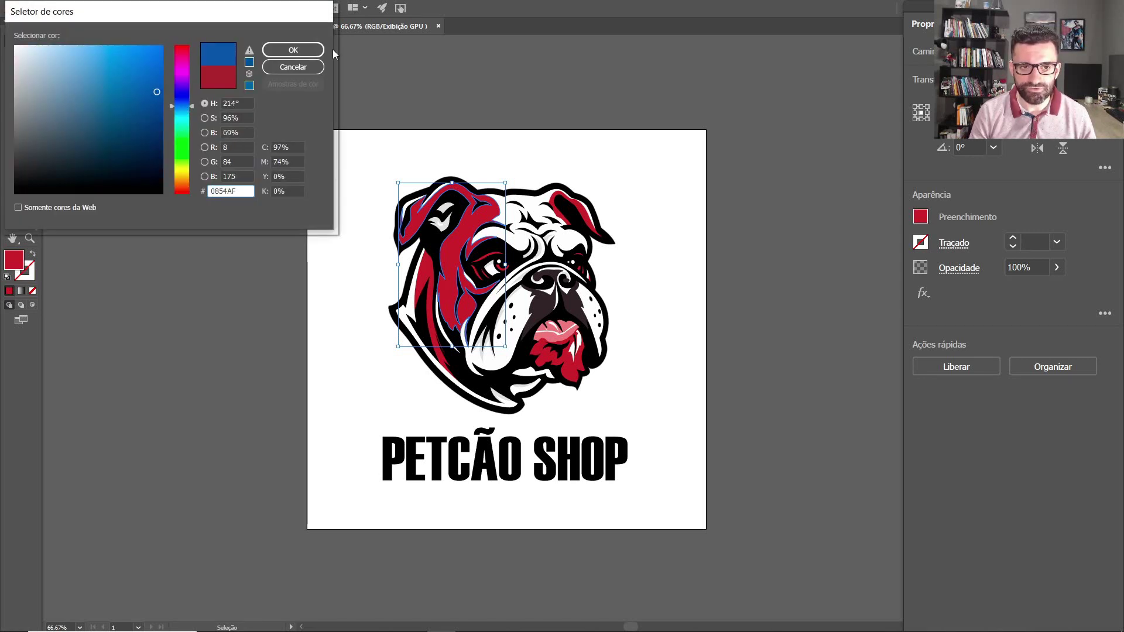
left_click(292, 51)
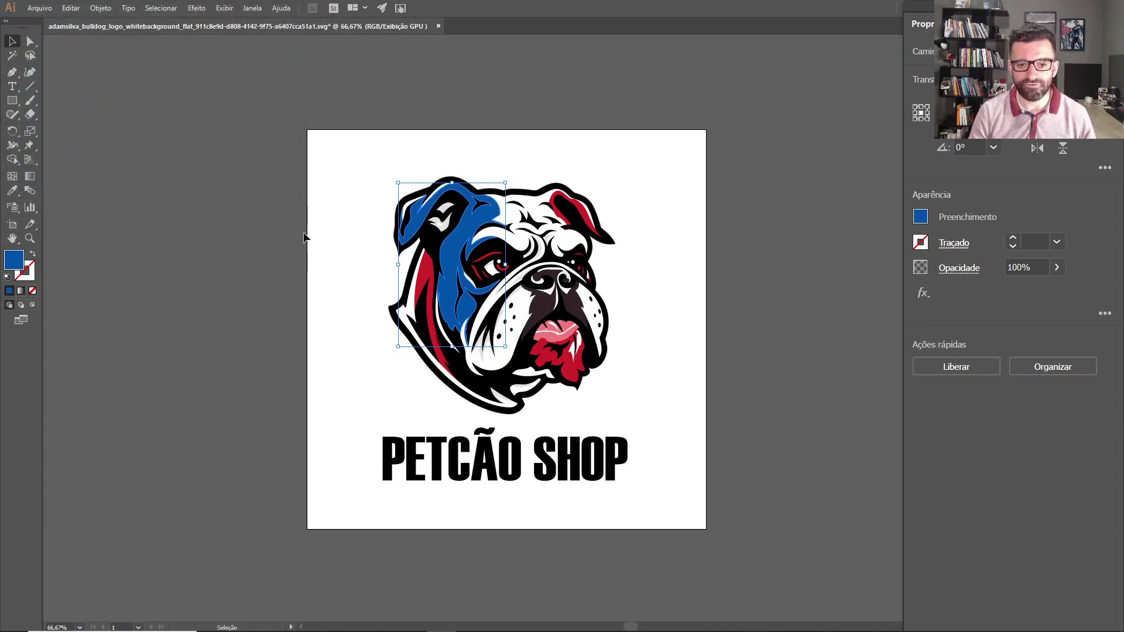
left_click(326, 228)
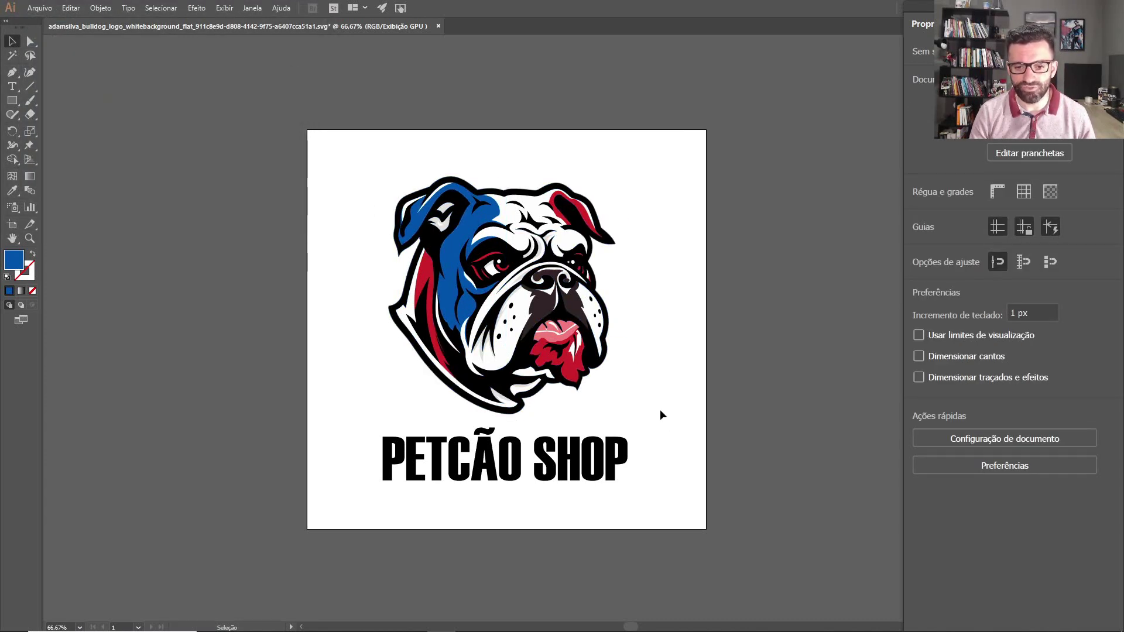
- Scale all the bulldog head shapes up slightly and proportionally from their lower-left corner, without the PETCÃO SHOP text
left_click_drag(662, 415, 304, 136)
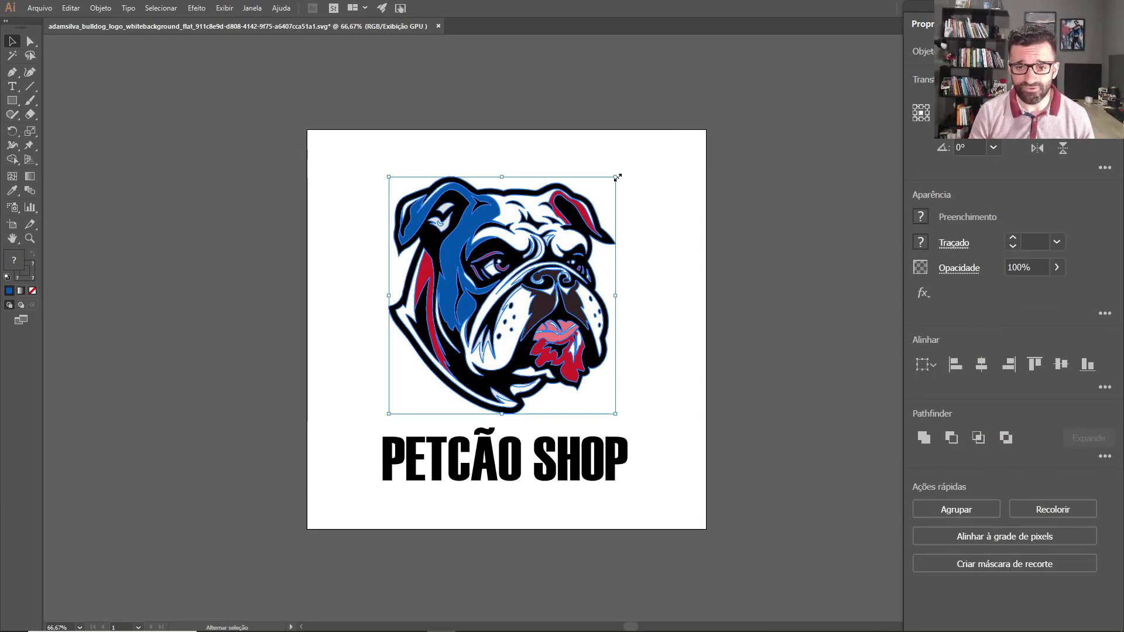
left_click_drag(618, 178, 667, 170)
left_click(678, 264)
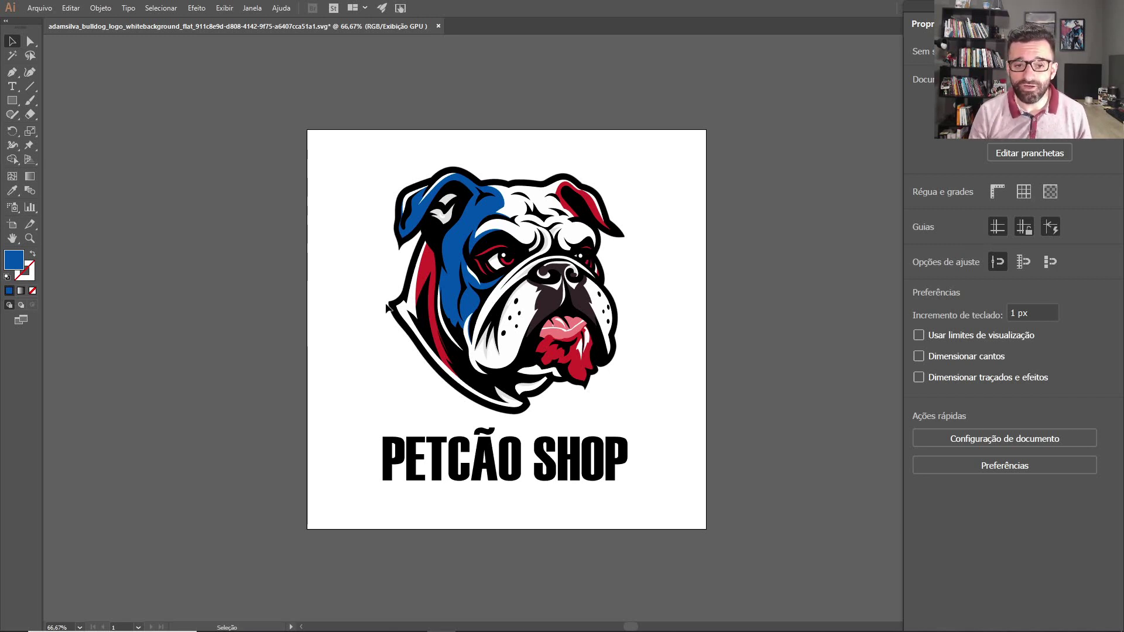
- Examine how the bulldog is built from separate vector shapes by selecting its neck, outline, cheek and muzzle parts
left_click(429, 280)
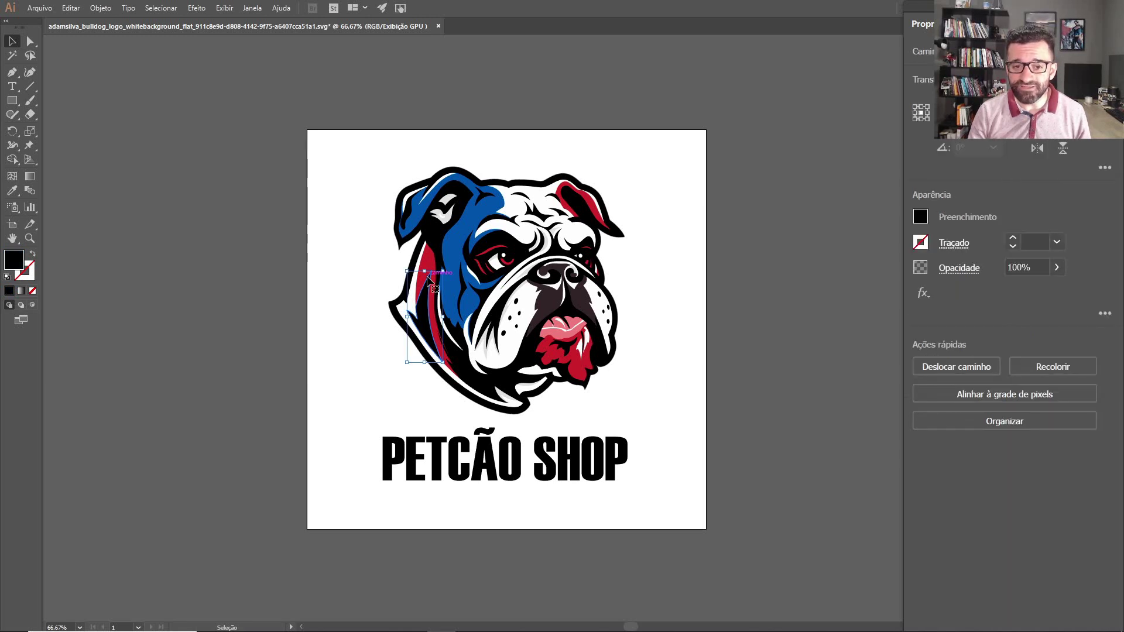
left_click(433, 272)
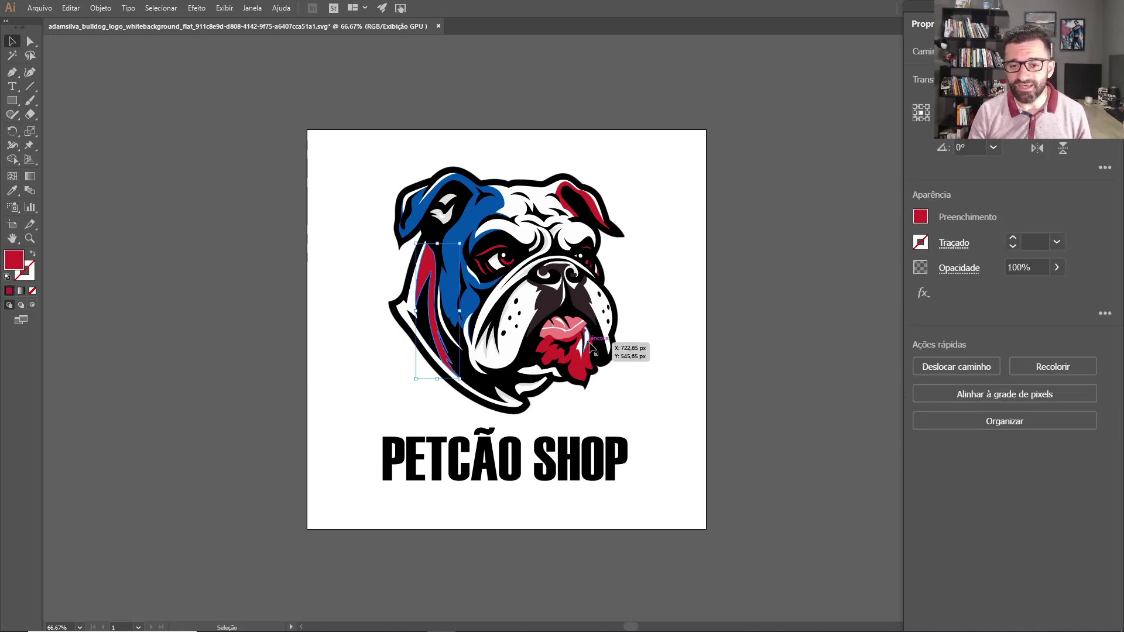
left_click(592, 349)
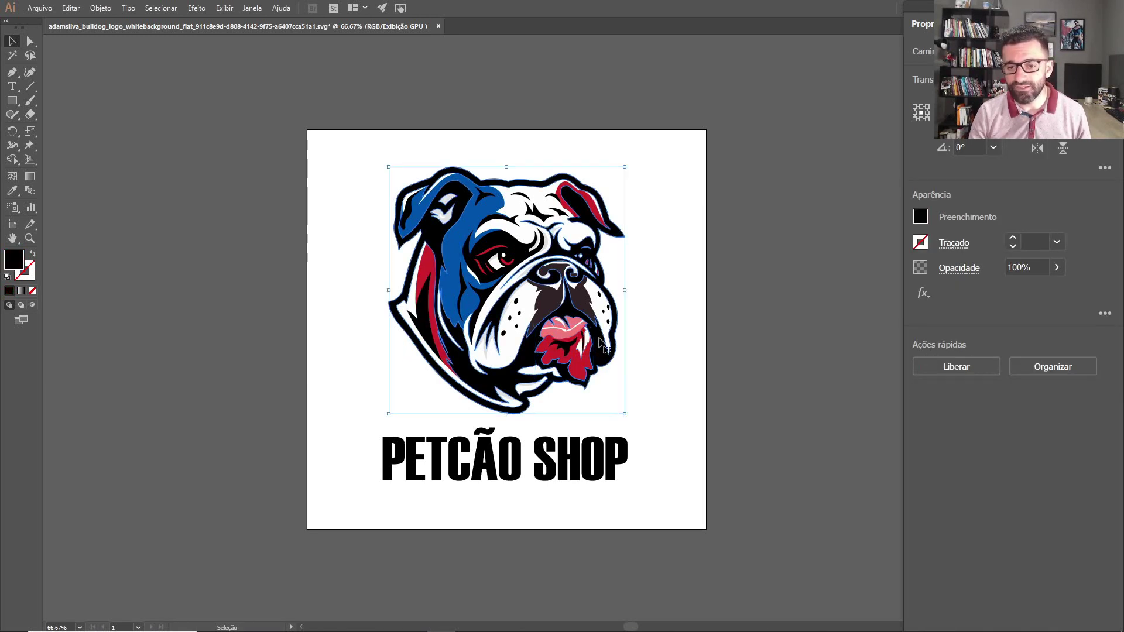
left_click(652, 255)
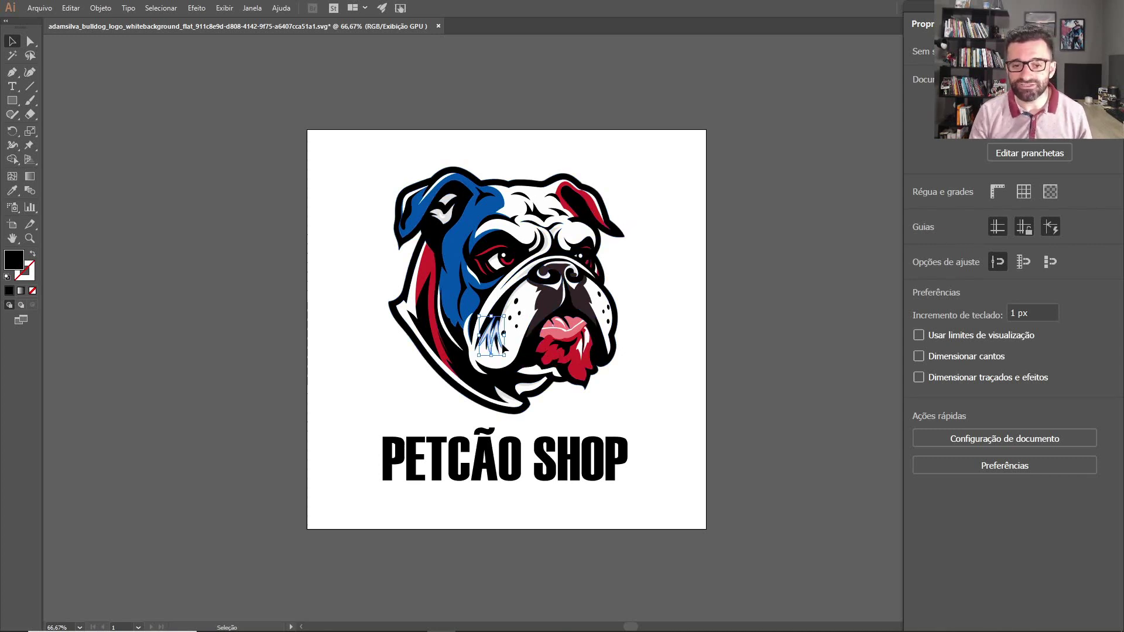
left_click(496, 343)
left_click(672, 289)
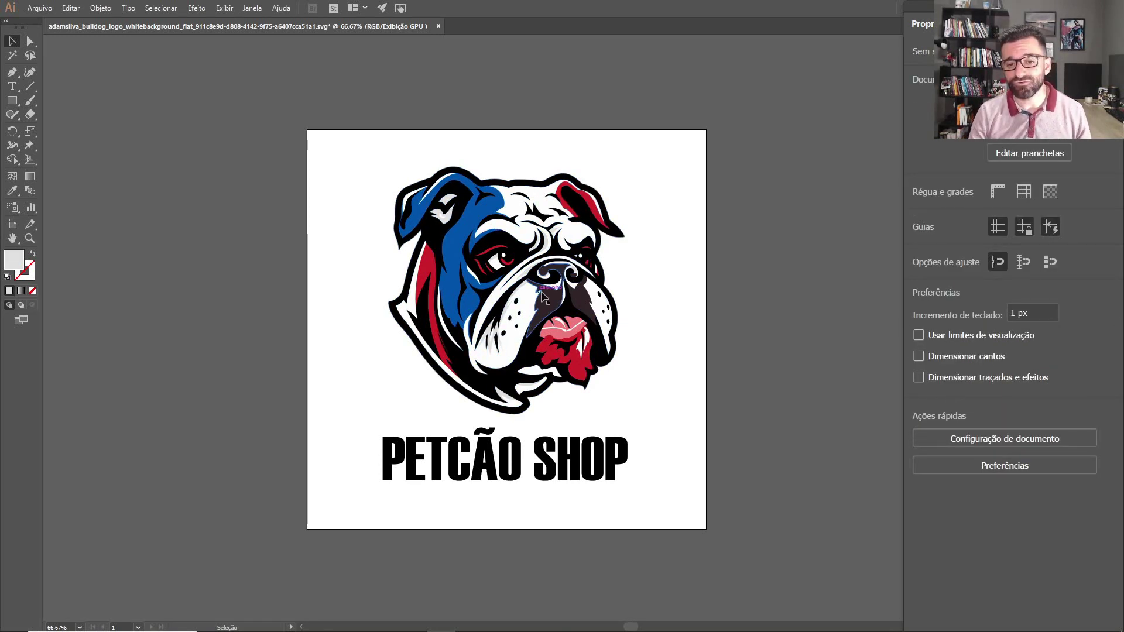
left_click_drag(672, 382, 339, 143)
left_click(659, 291)
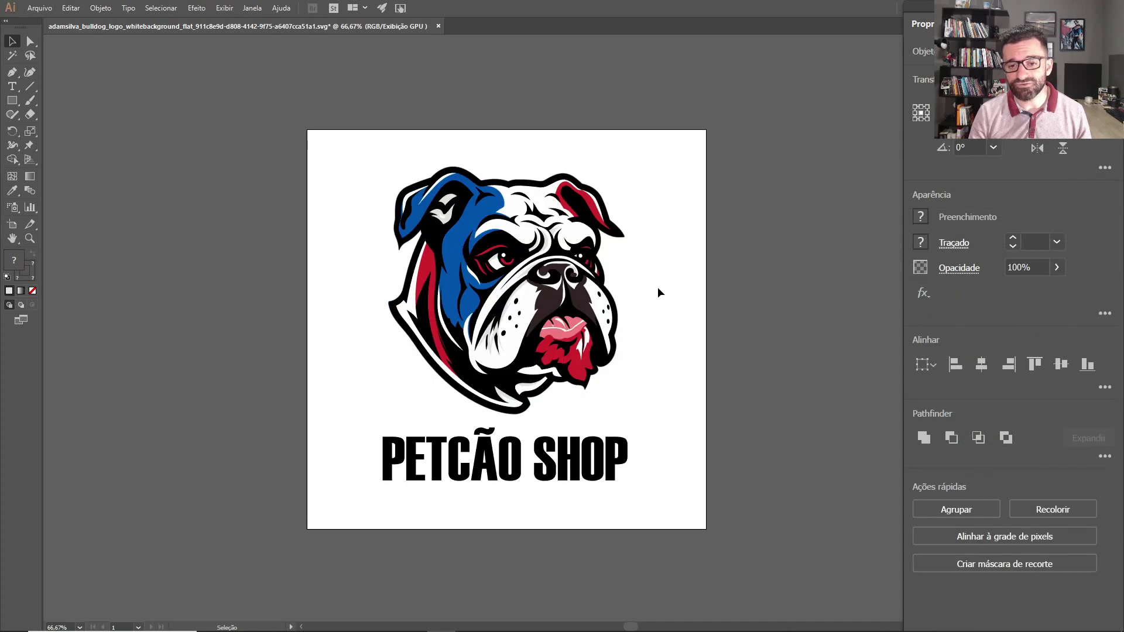
left_click(552, 312)
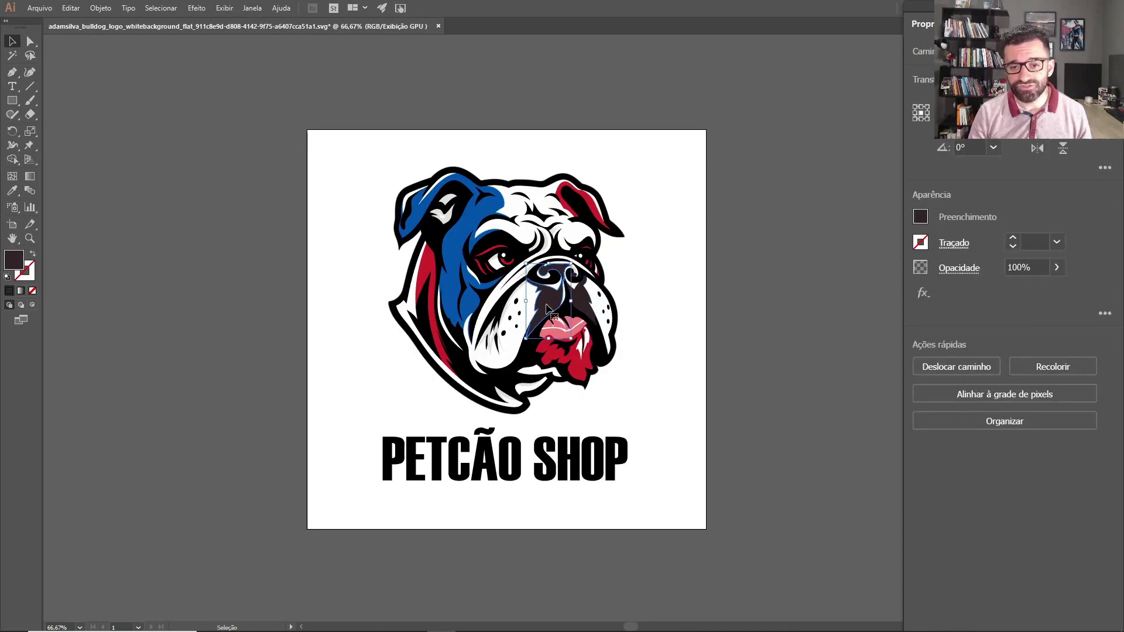
left_click(670, 315)
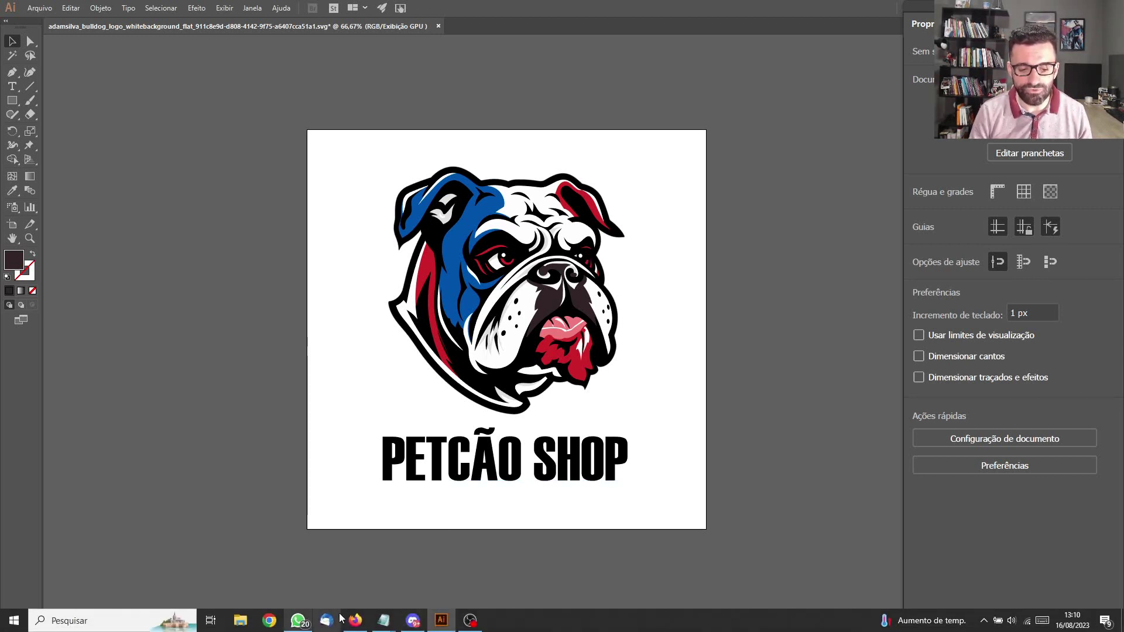
- Switch to Firefox and check the address of the Discord server invite page
left_click(357, 619)
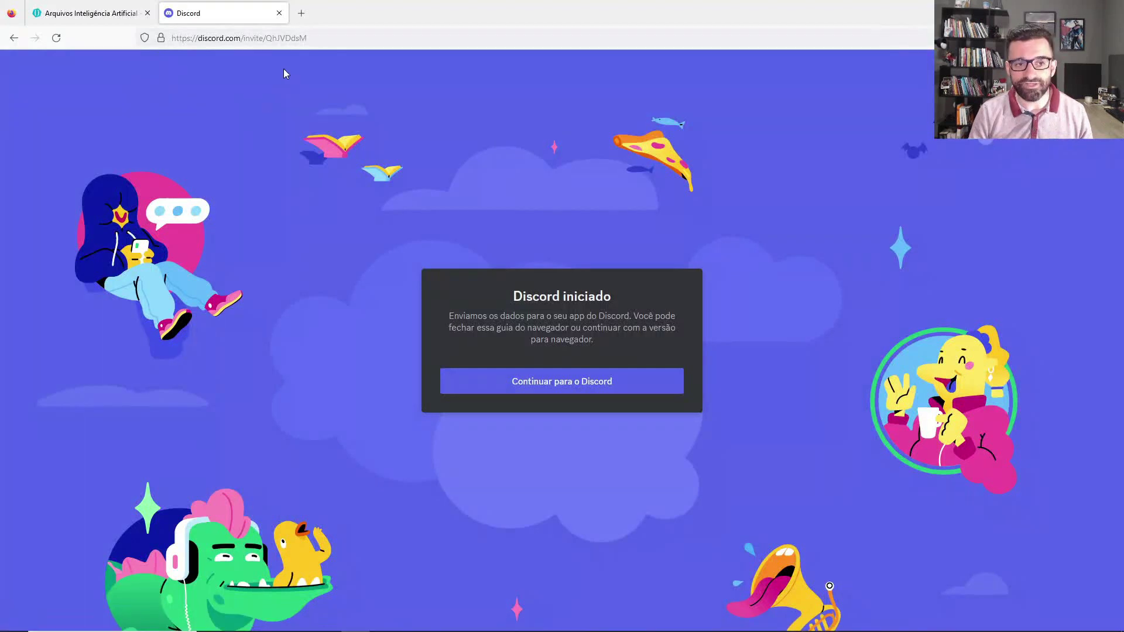
left_click(316, 39)
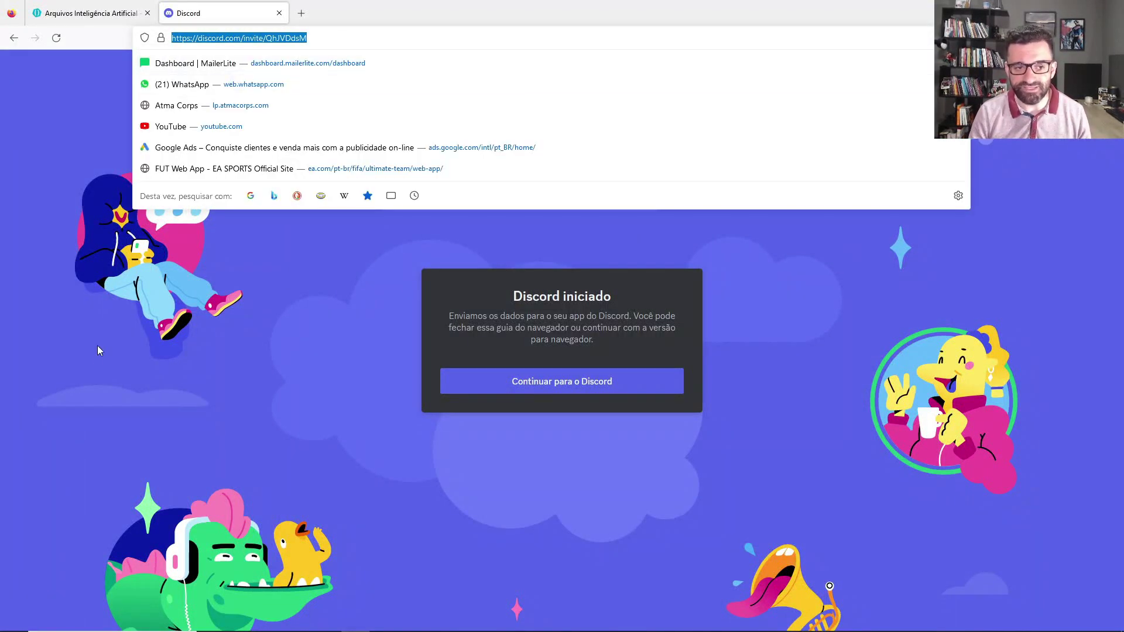
left_click(330, 5)
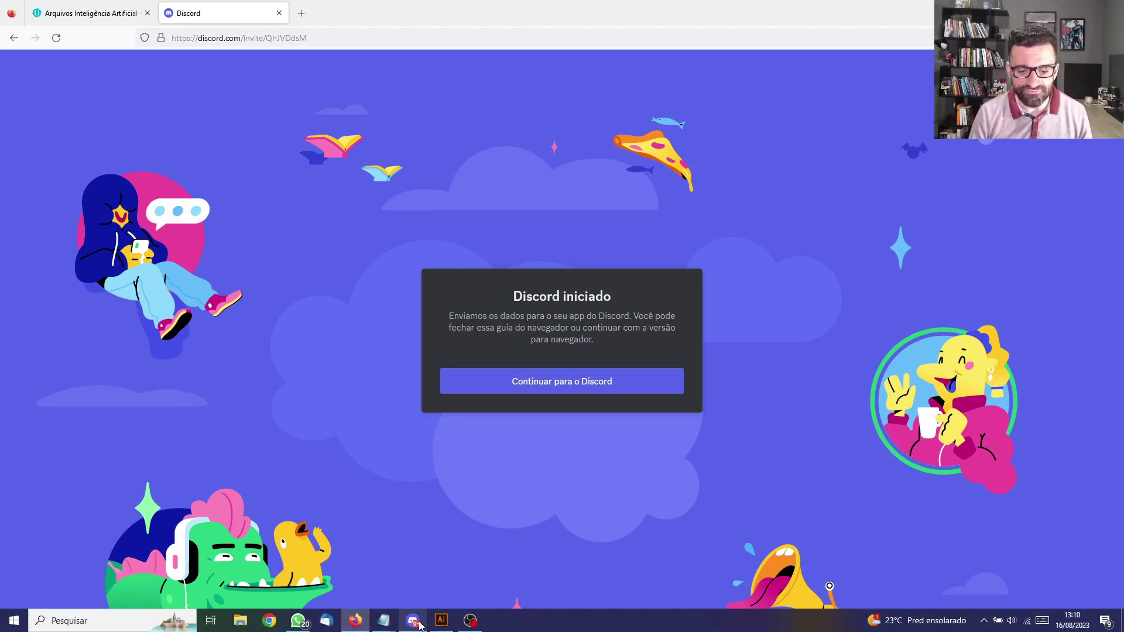
- Switch to Discord and look through the server's channel list and the earlier Midjourney cat logos in canal-15
left_click(413, 621)
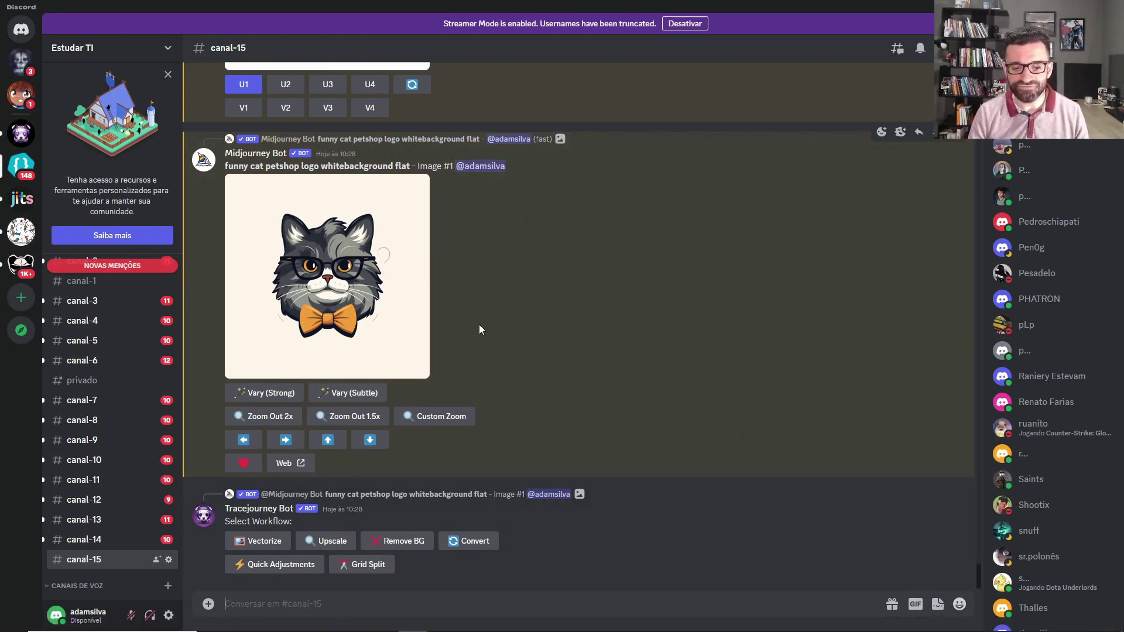
scroll(163, 408, "up", 3)
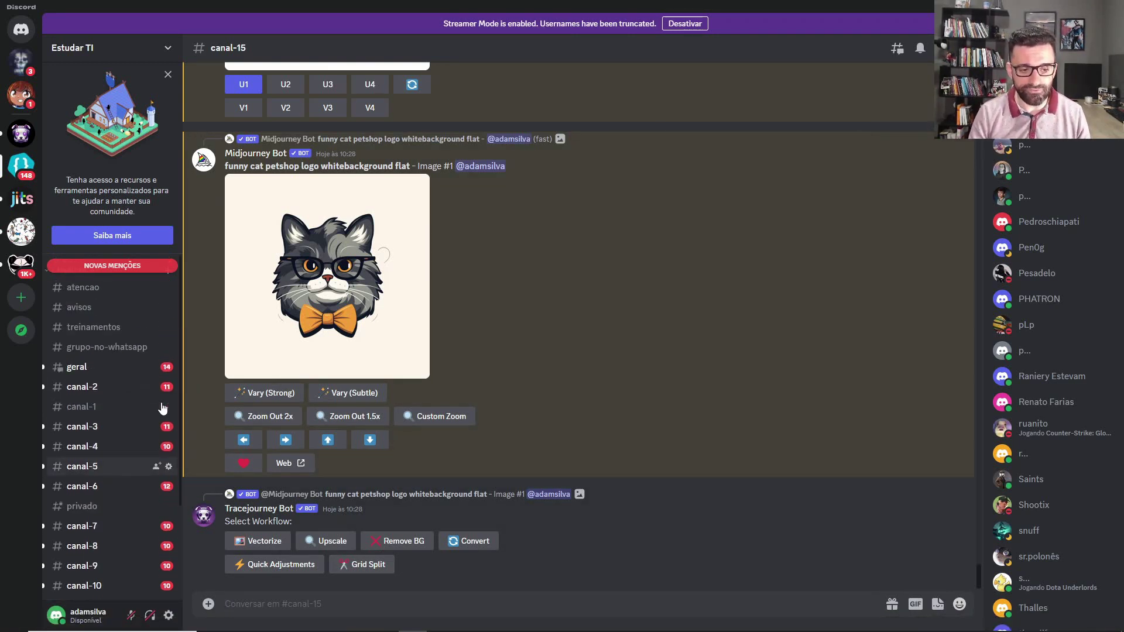
scroll(97, 336, "down", 3)
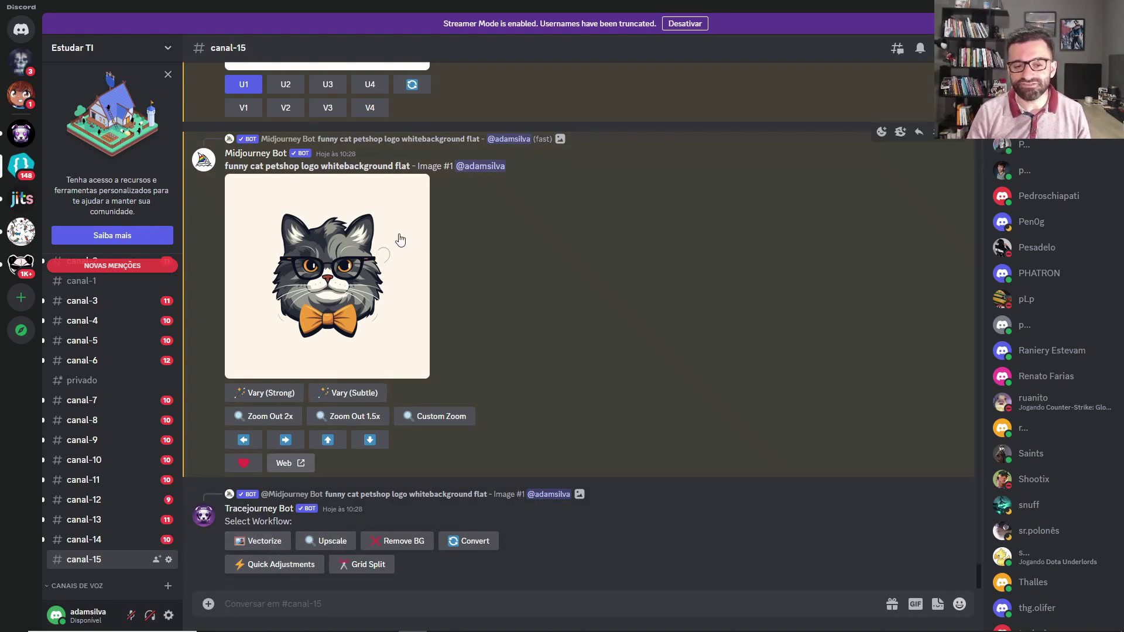
scroll(377, 258, "up", 6)
scroll(385, 256, "up", 4)
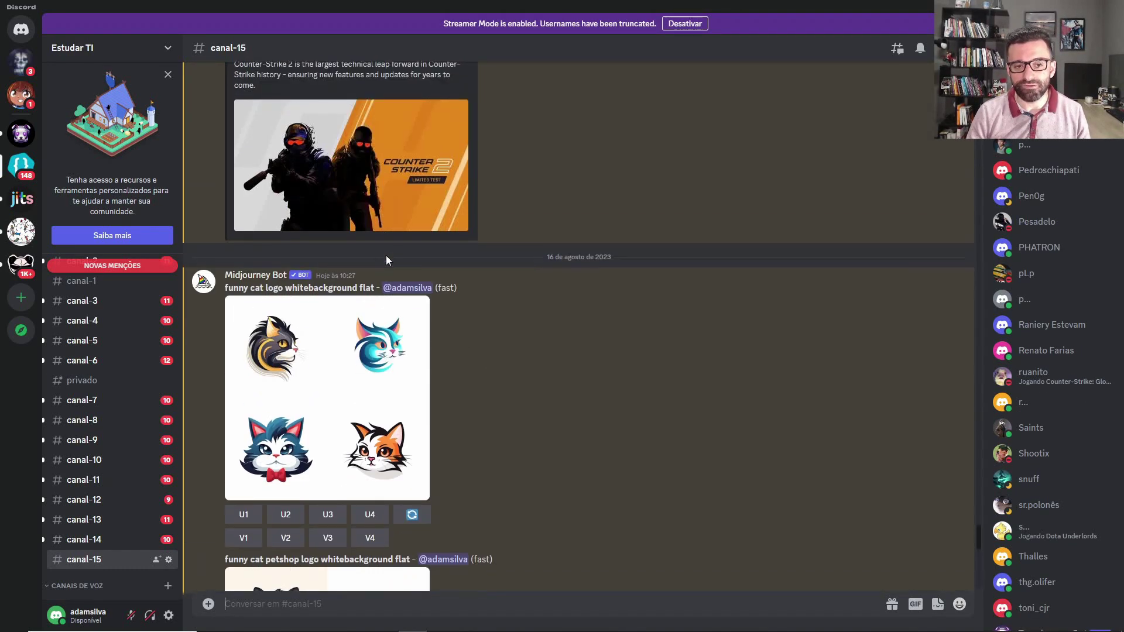
scroll(386, 256, "down", 5)
scroll(385, 256, "down", 5)
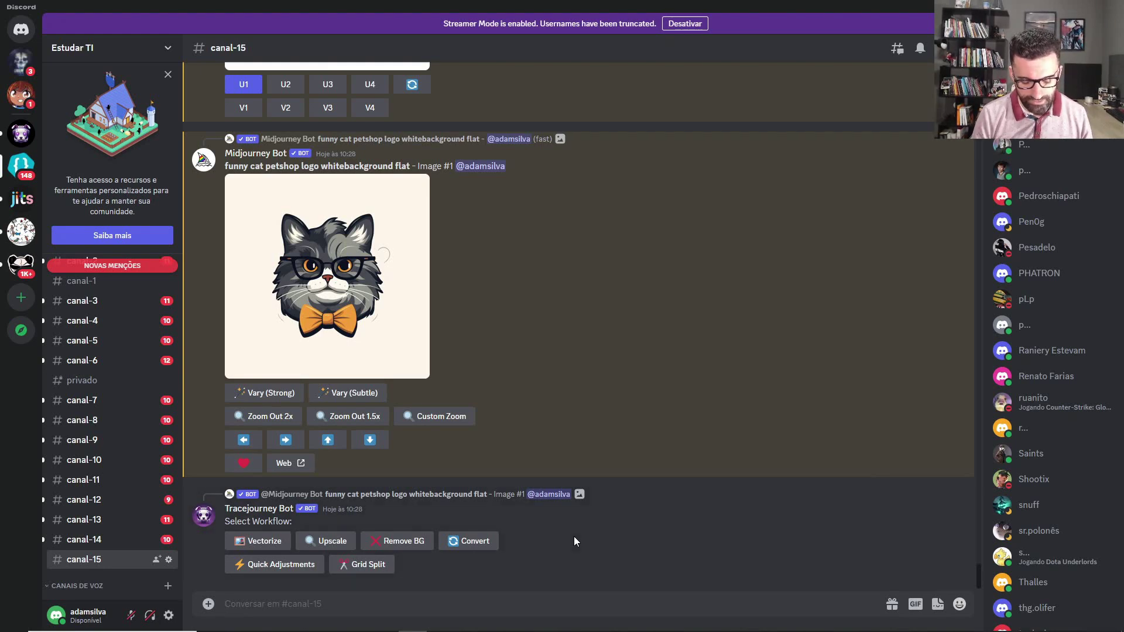
- Start a Midjourney /imagine command in canal-15 with the prompt "petshop logo fish"
type("/")
type("imagine")
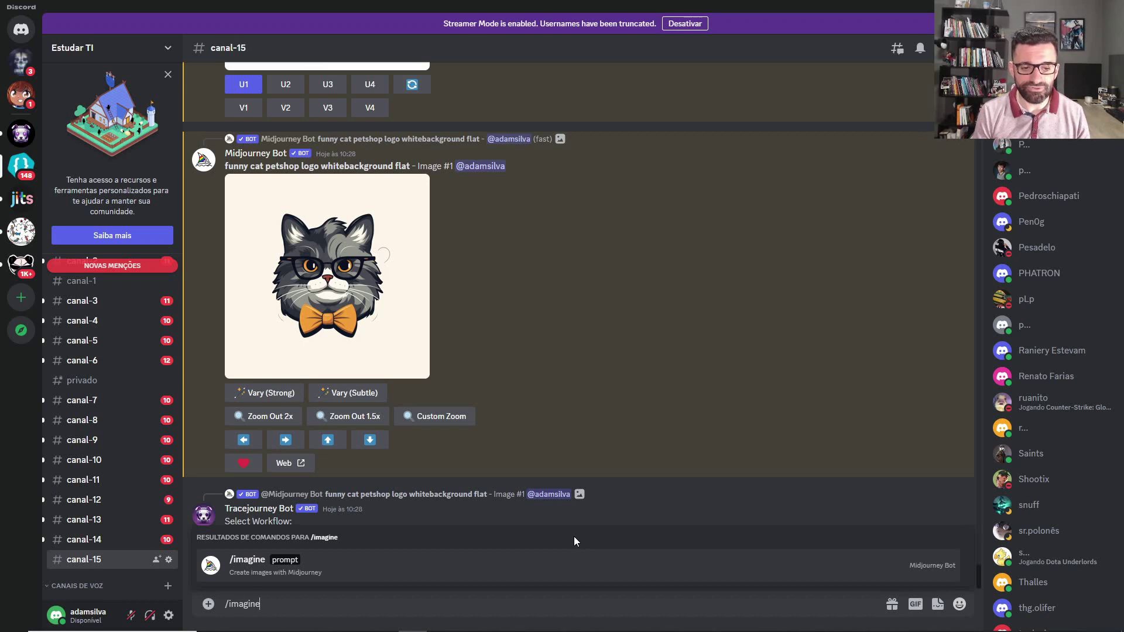
key("Tab")
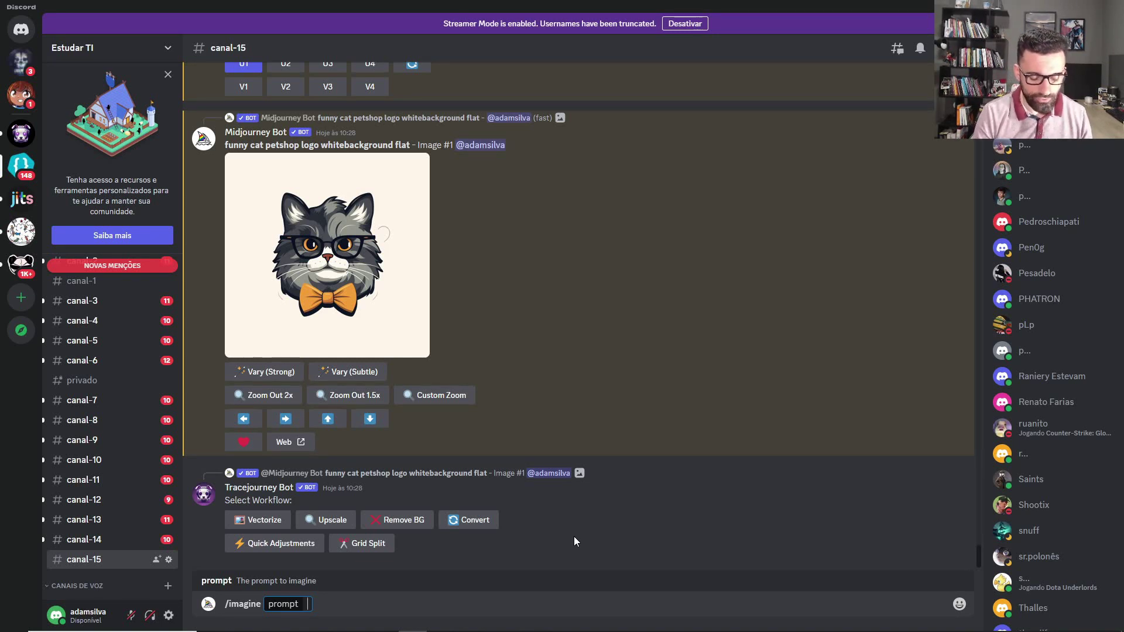
type("petshop")
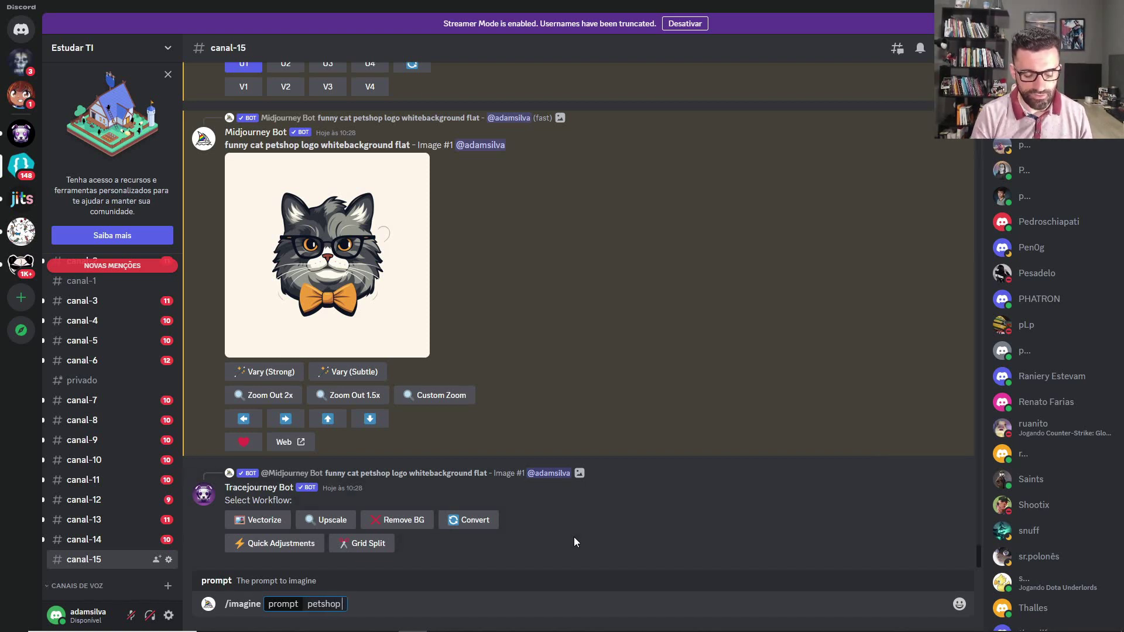
type(" logo fish")
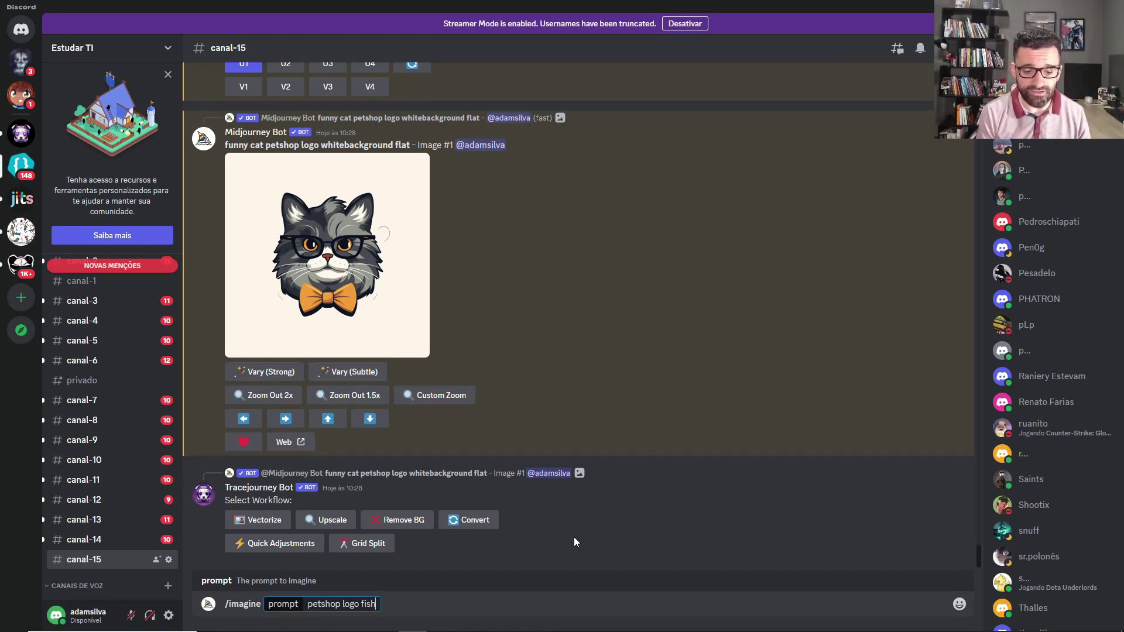
- Switch to Firefox and open Google Translate (translate.google.com) in a new tab
mouse_move(319, 629)
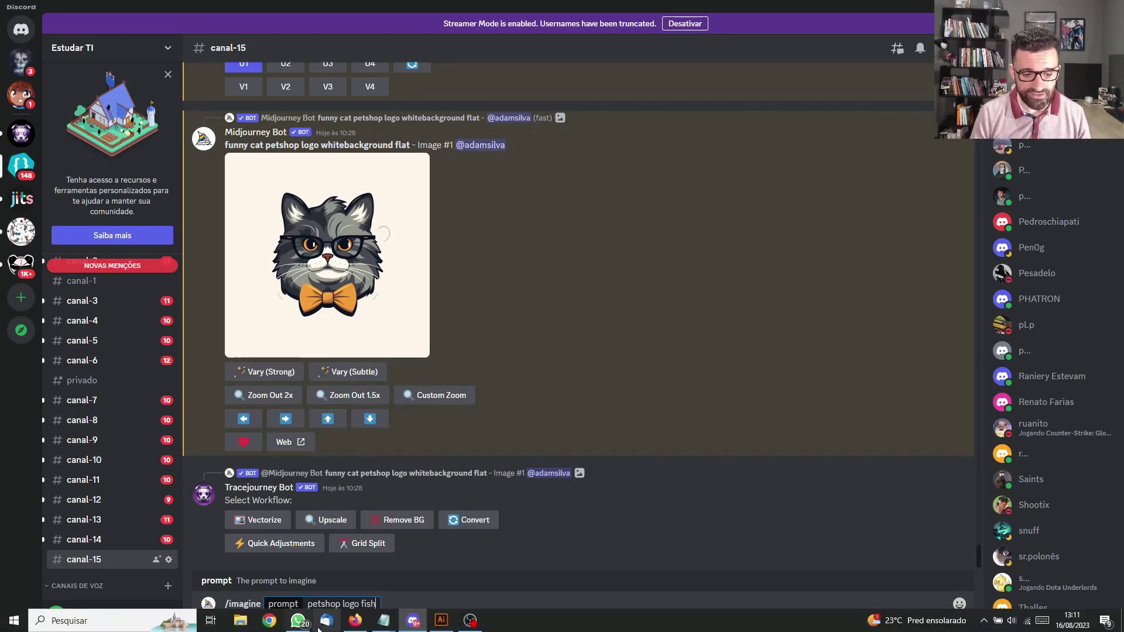
left_click(356, 620)
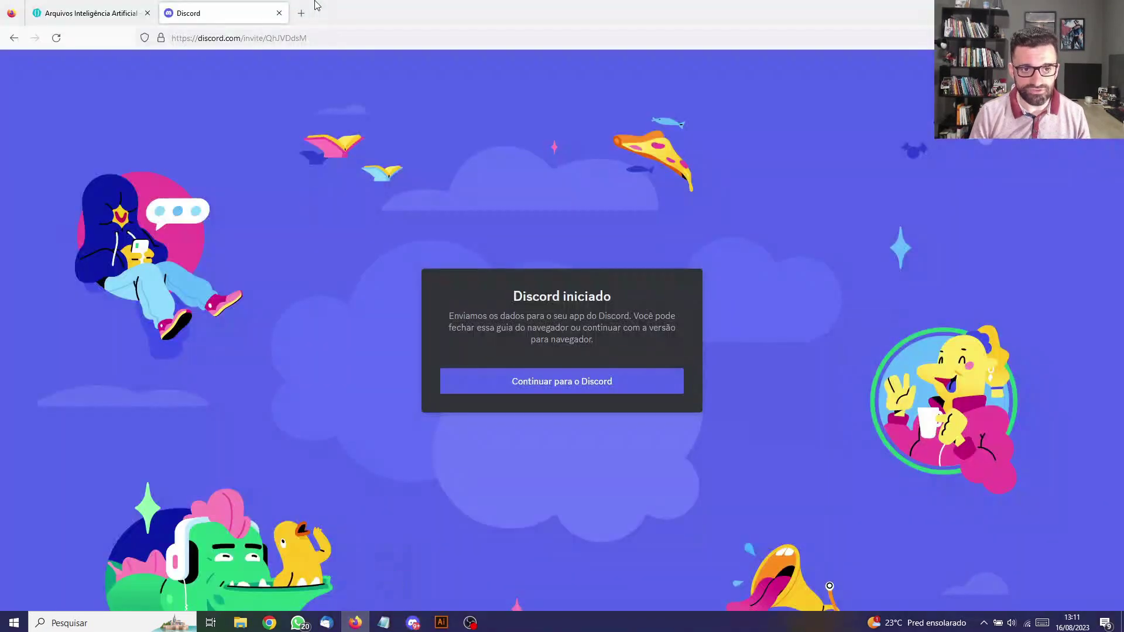
left_click(301, 13)
type("trans")
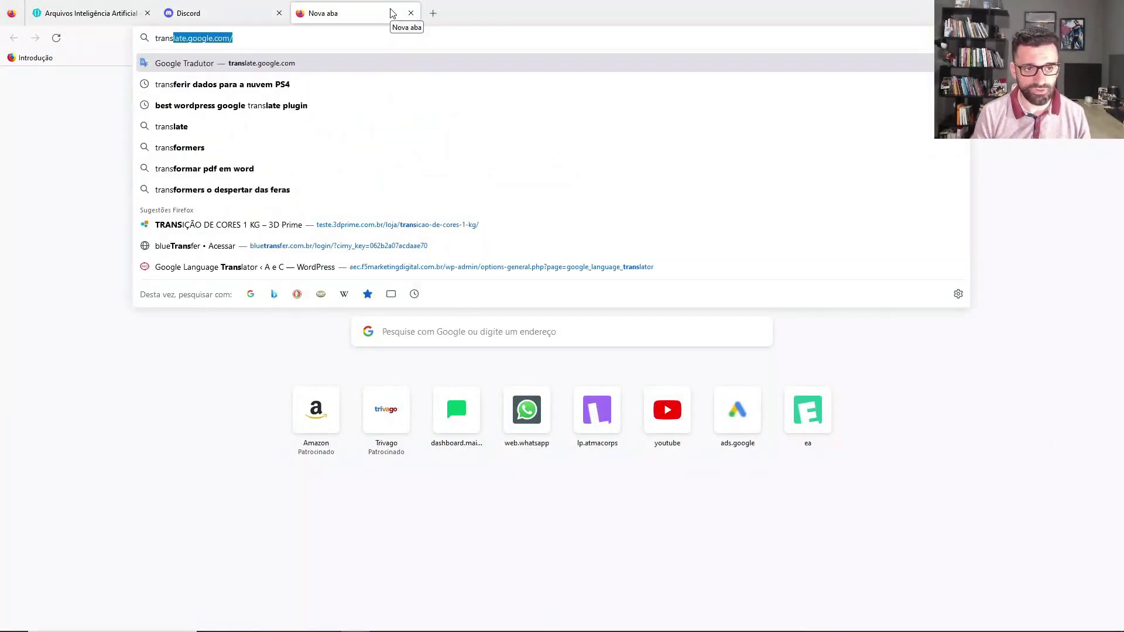
key("Return")
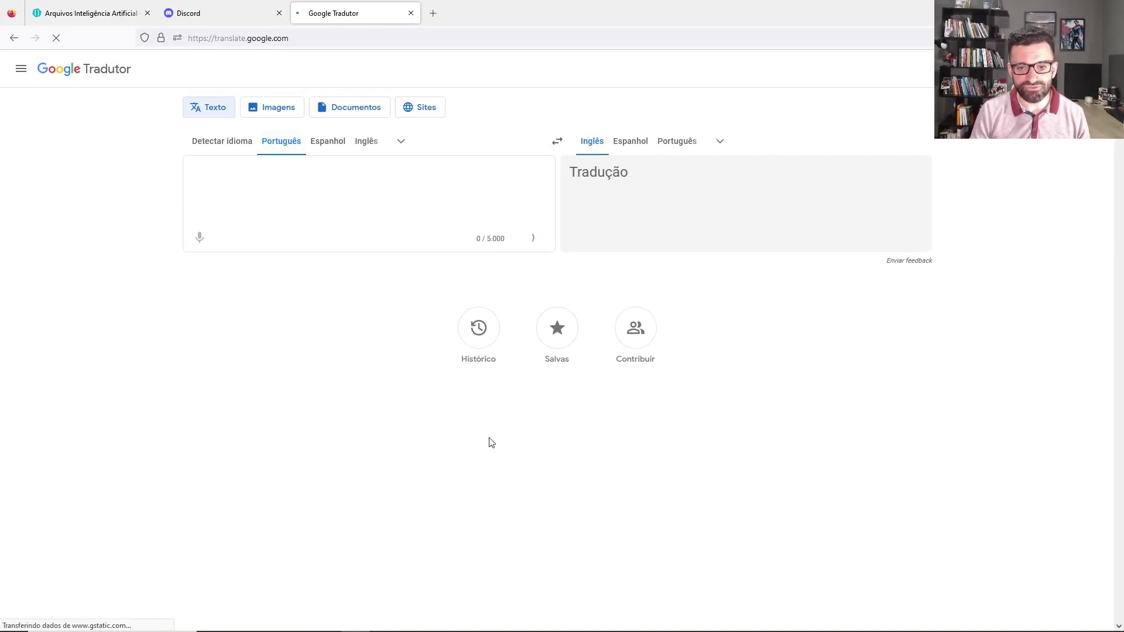
- Return to Discord, extend the /imagine prompt with "whitebackground flat" and submit it
key("alt+Tab")
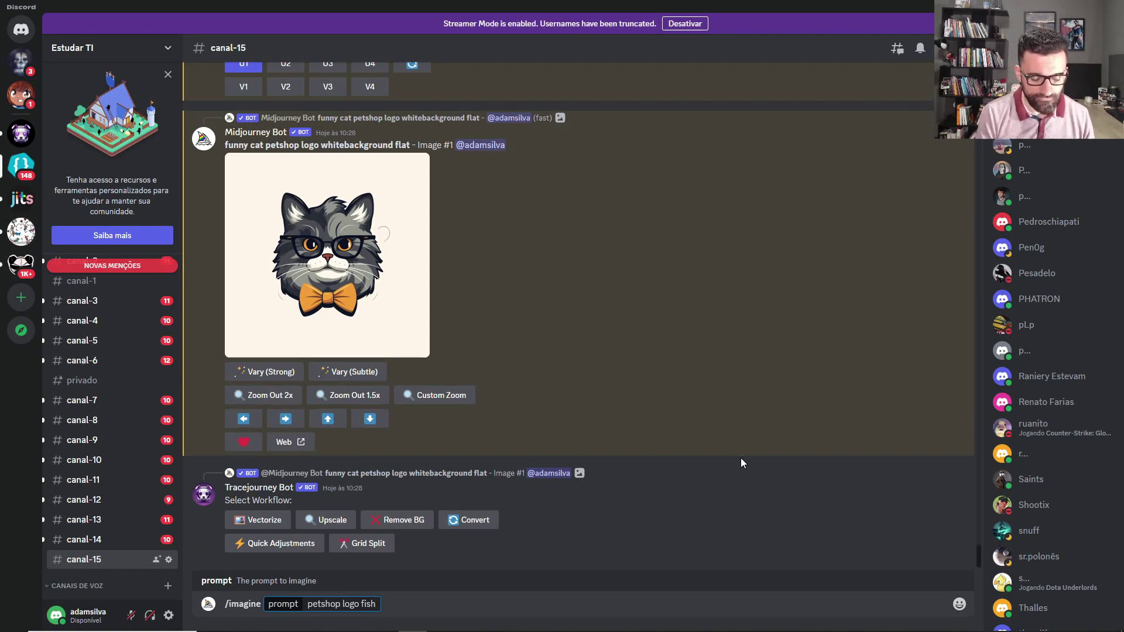
type("whitebackground")
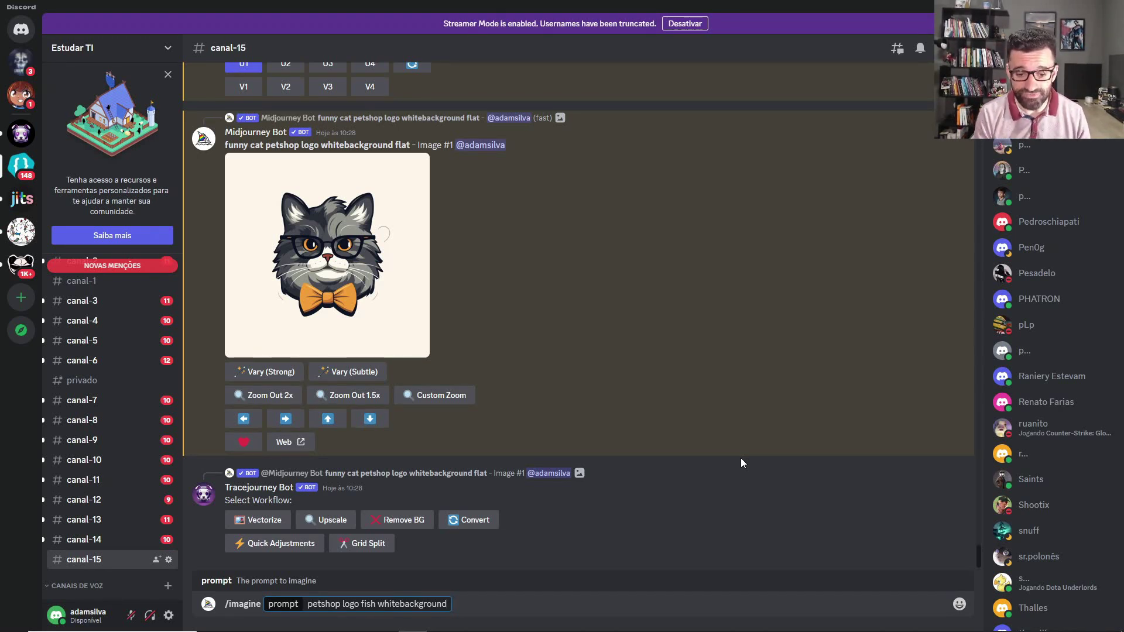
type("flat")
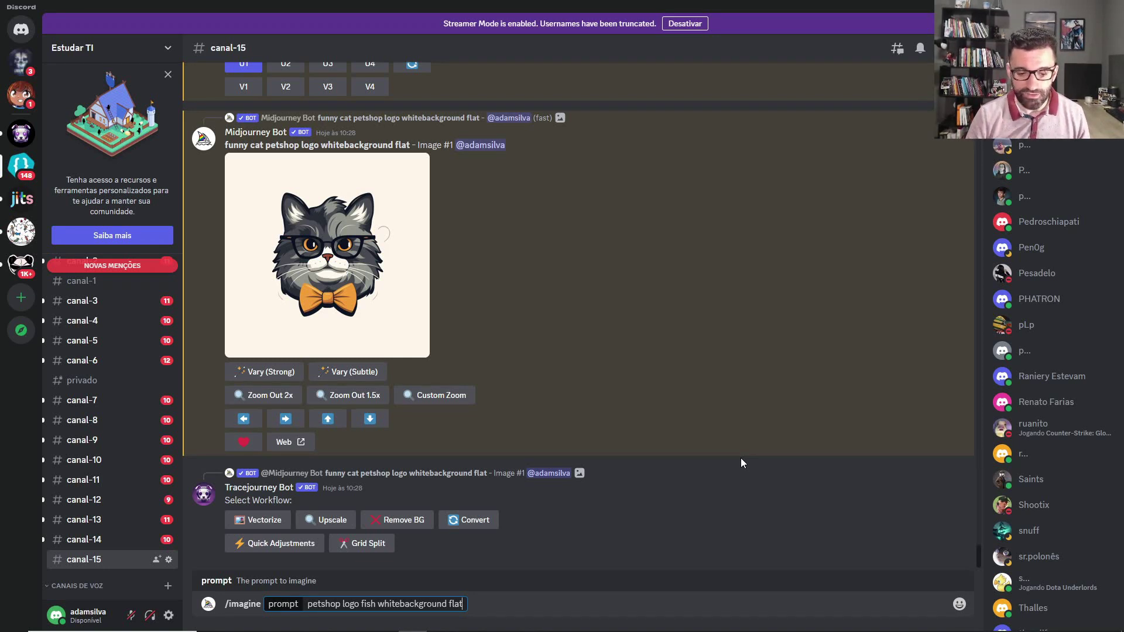
key("Return")
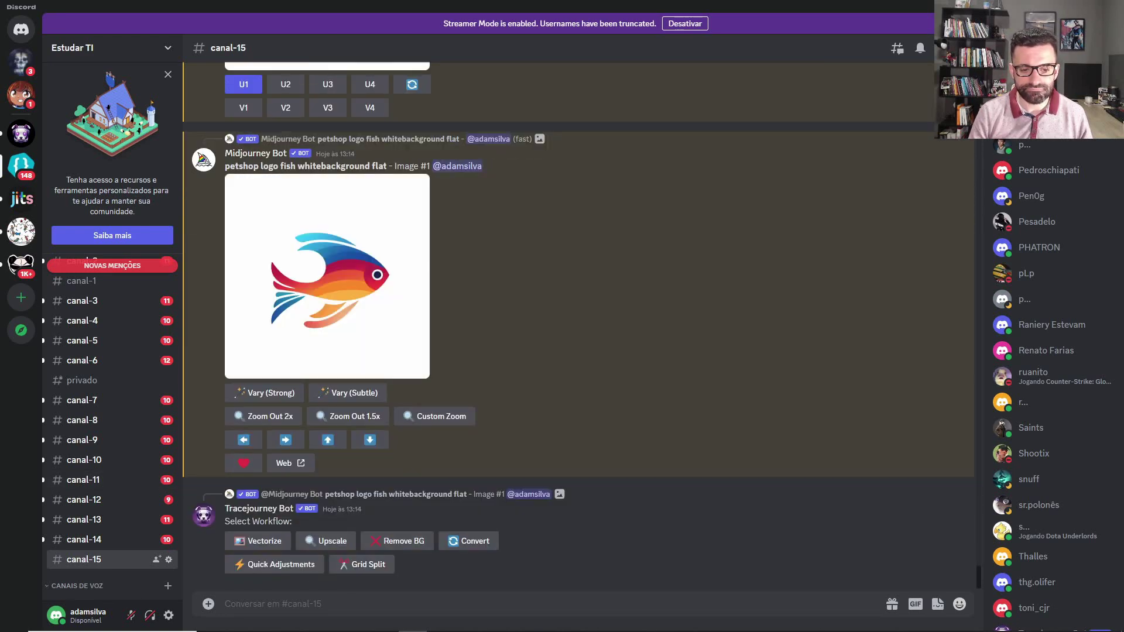
- Enlarge the generated fish logo, look at the options for saving the image, and close the preview
left_click(347, 263)
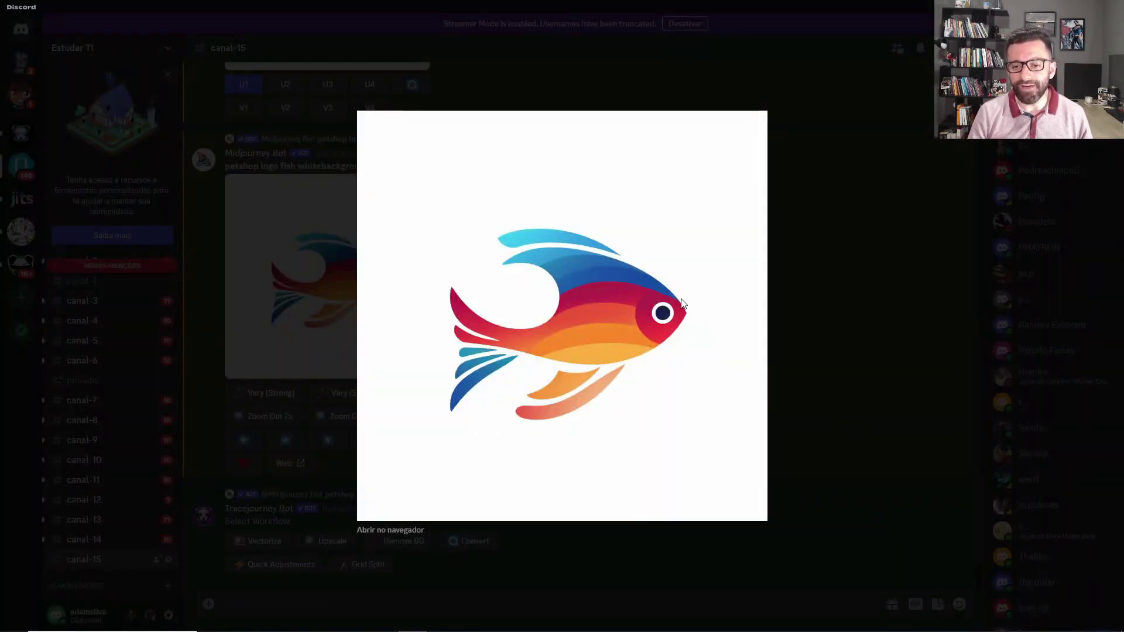
right_click(607, 322)
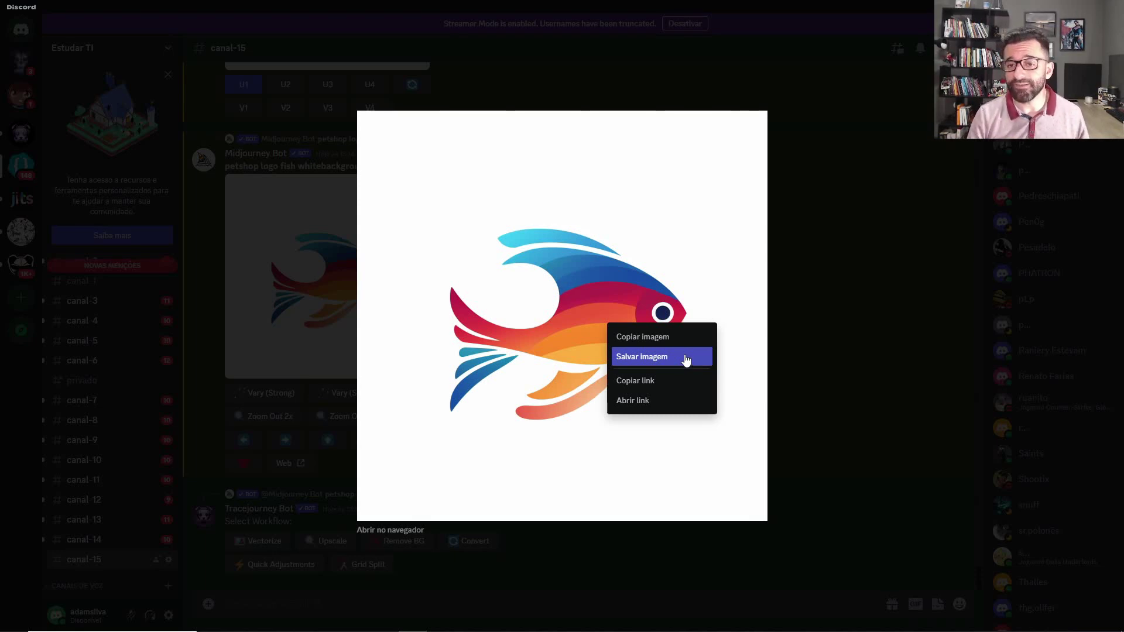
left_click(818, 300)
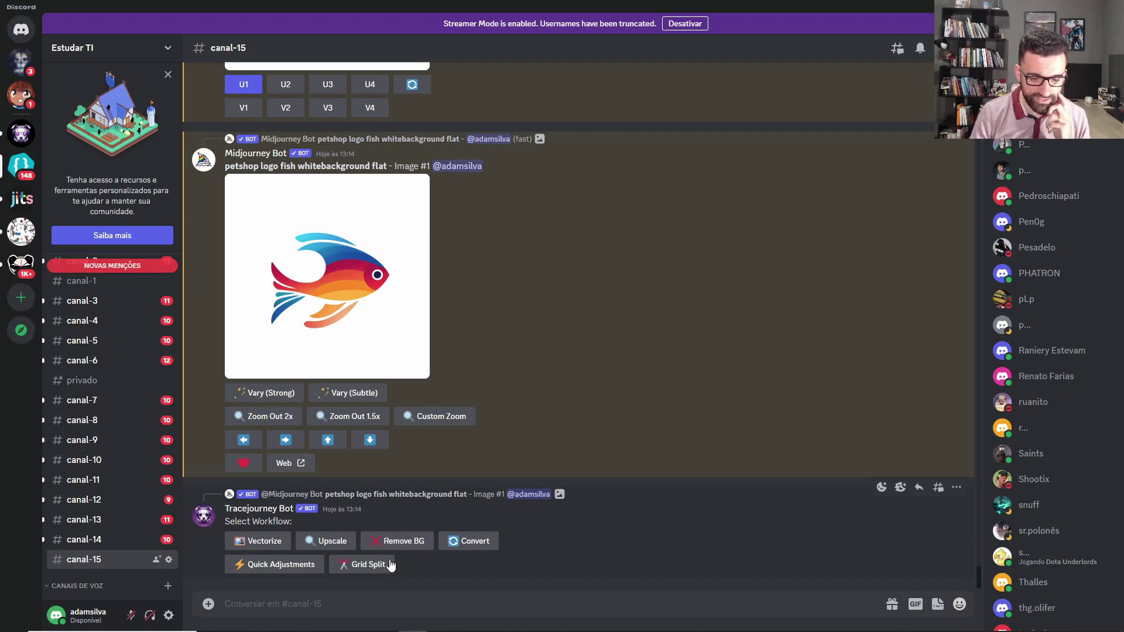
- Vectorize the fish logo with Tracejourney Bot and save the resulting SVG file in the Downloads folder
left_click(255, 551)
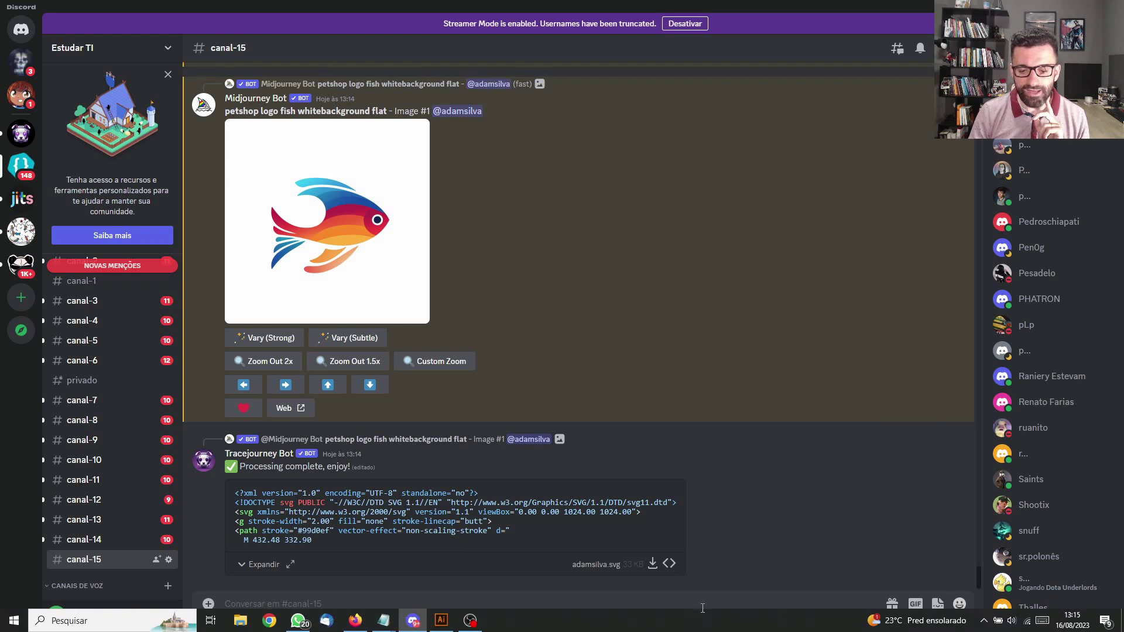
left_click(654, 571)
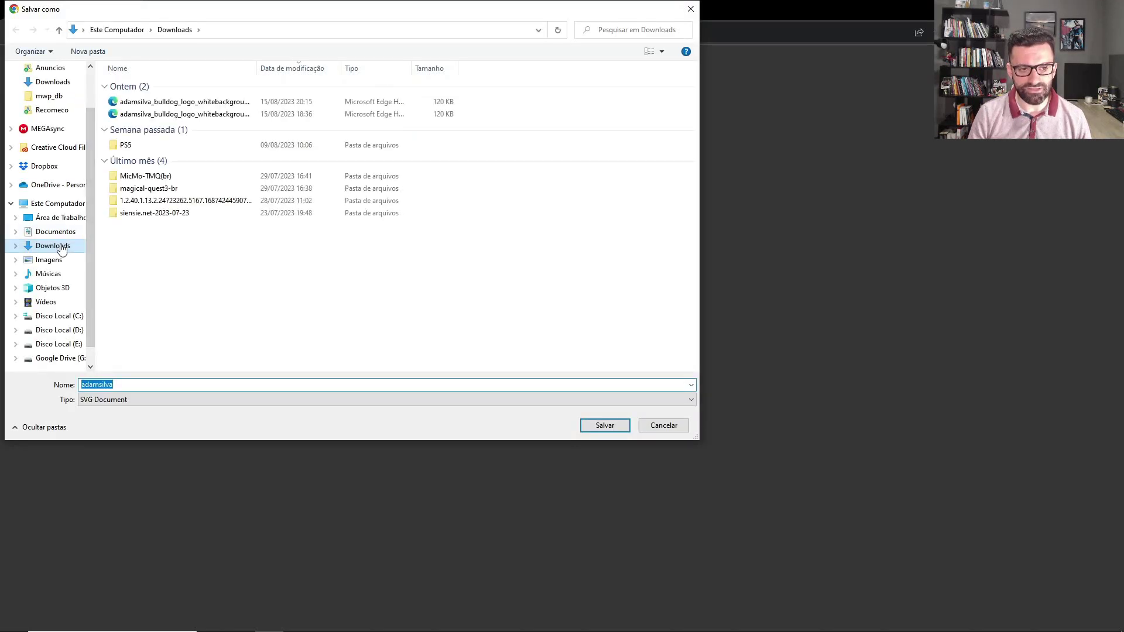
left_click(62, 246)
left_click(609, 430)
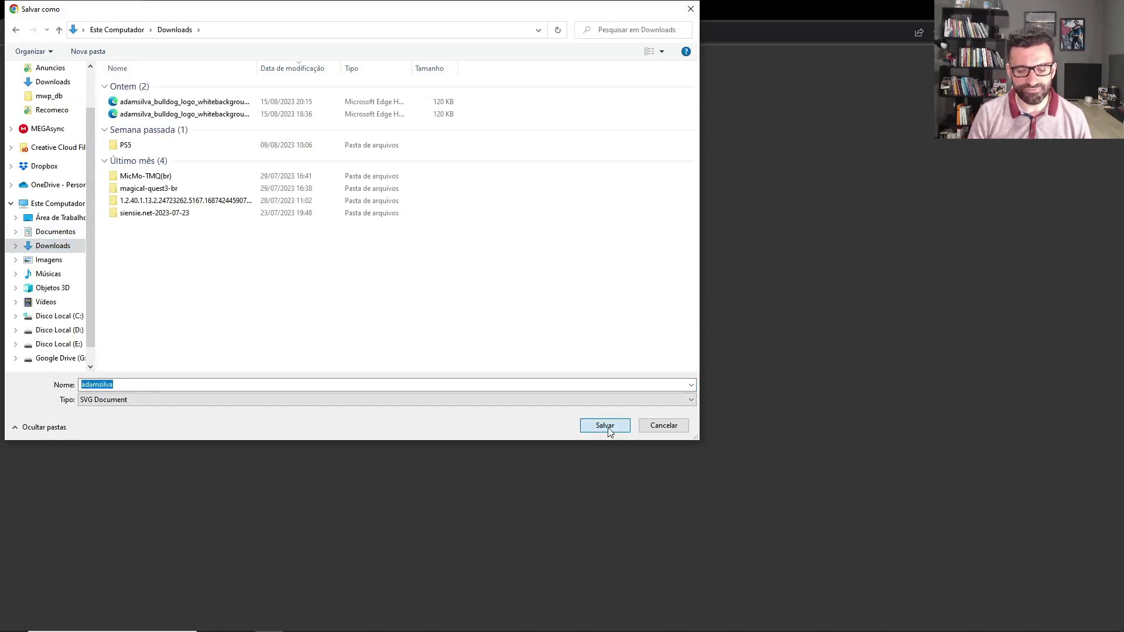
left_click(605, 426)
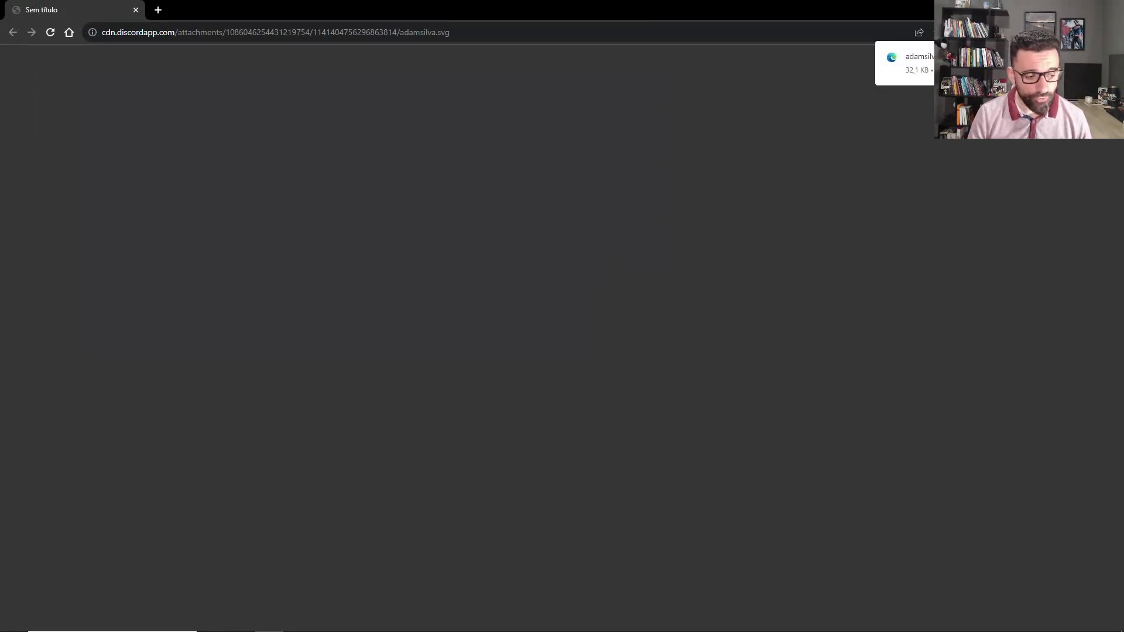
- Open today's SVG from the Downloads folder in Adobe Illustrator CC 2018, leaving its missing RGB profile unmanaged
mouse_move(235, 630)
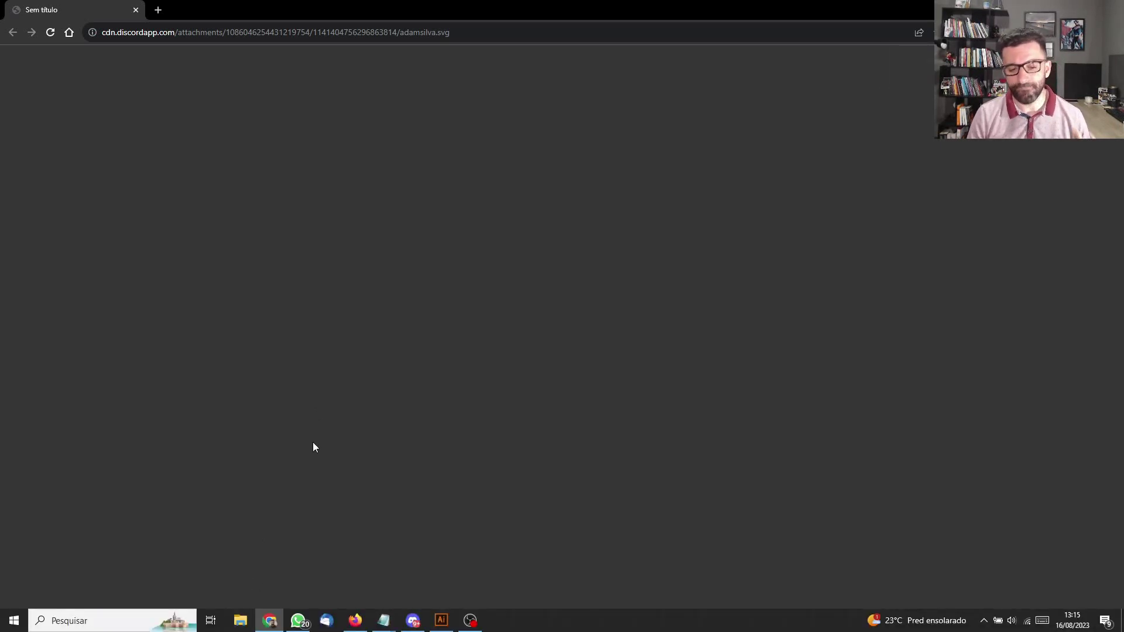
left_click(240, 622)
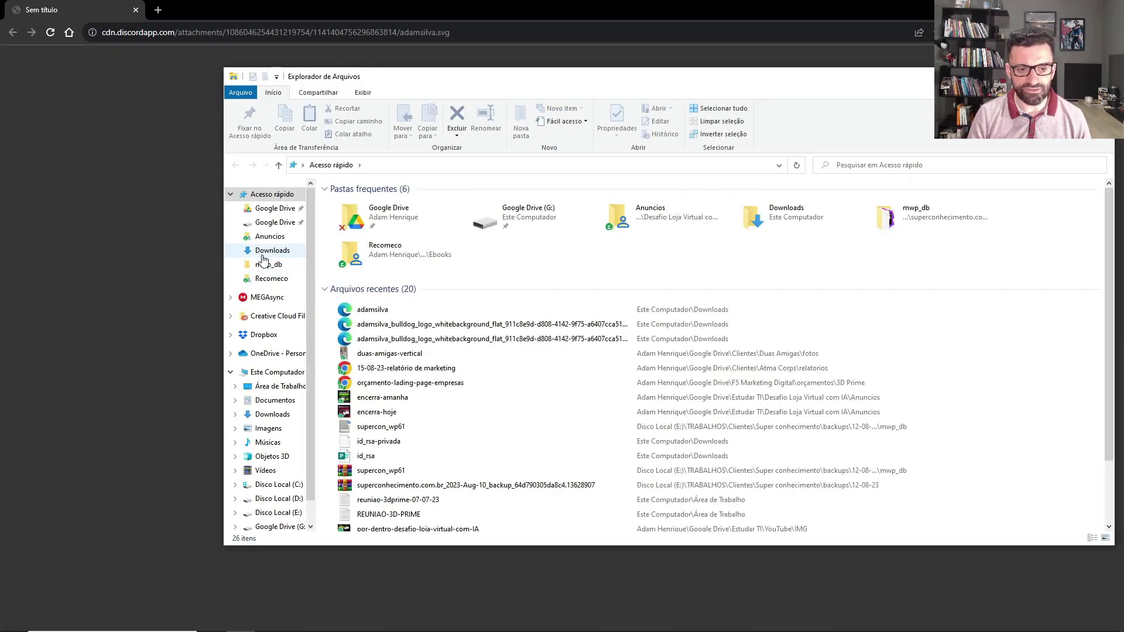
left_click(266, 251)
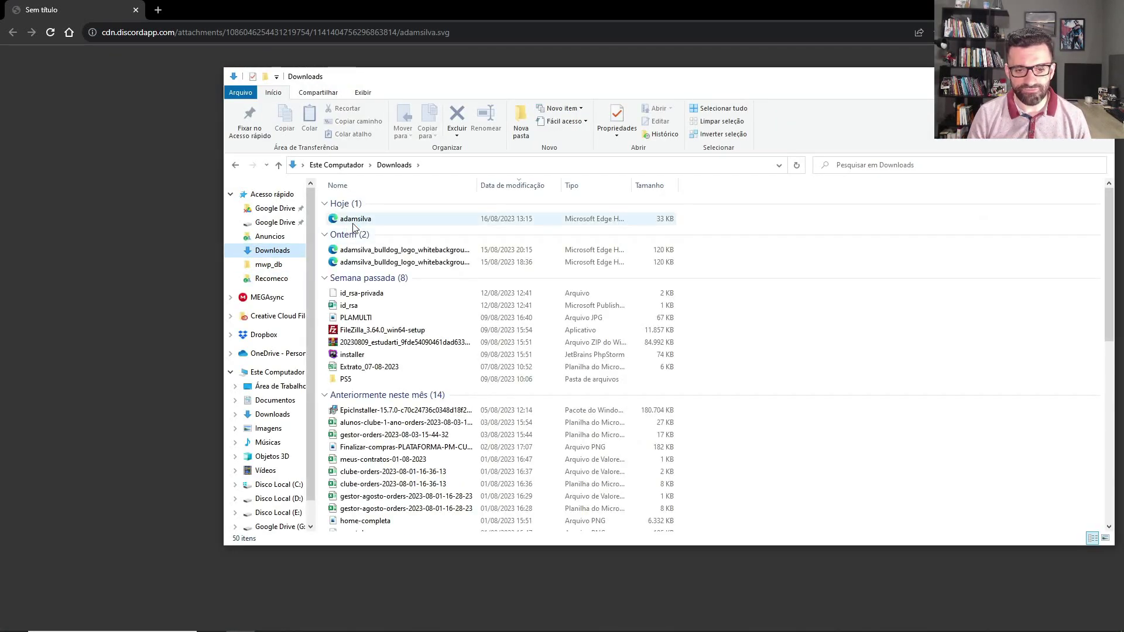
double_click(352, 221)
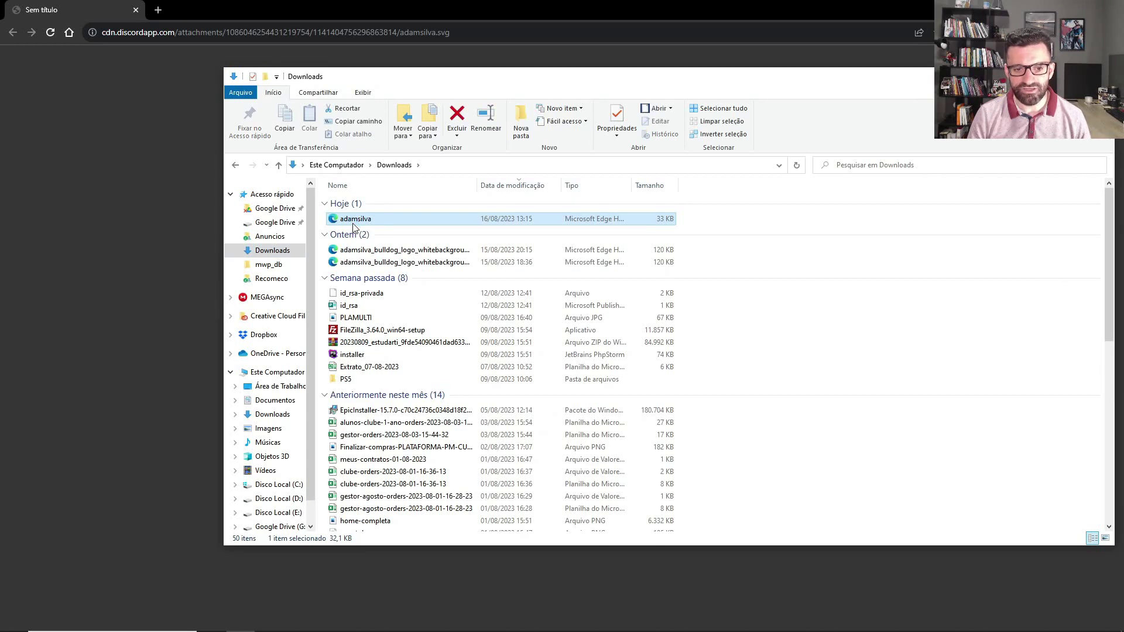
right_click(353, 225)
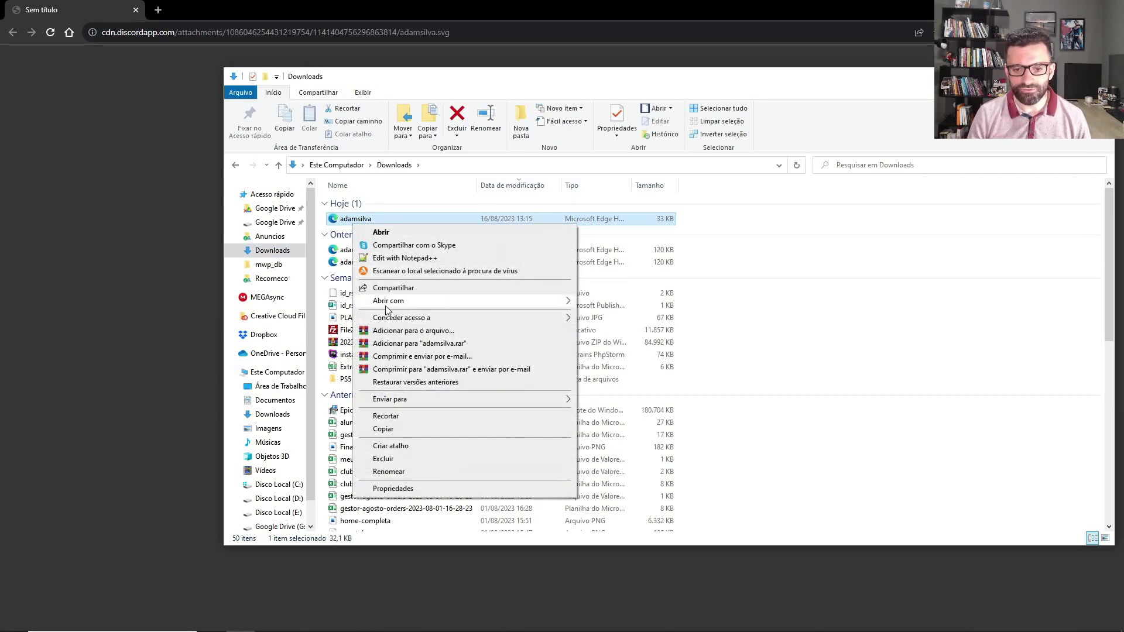
mouse_move(387, 309)
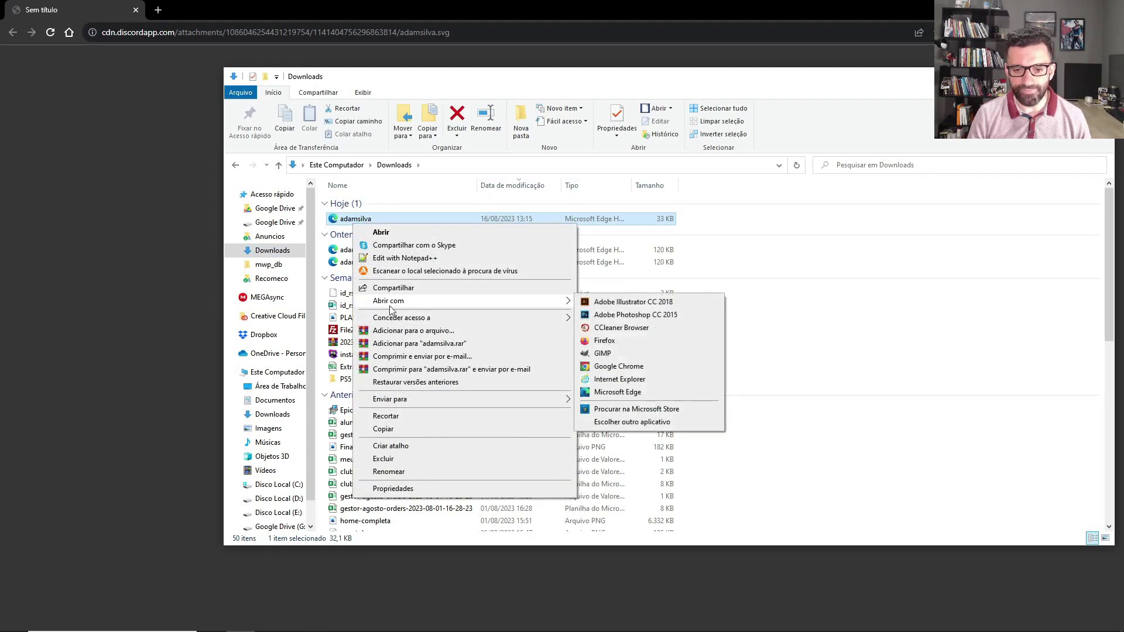
left_click(649, 303)
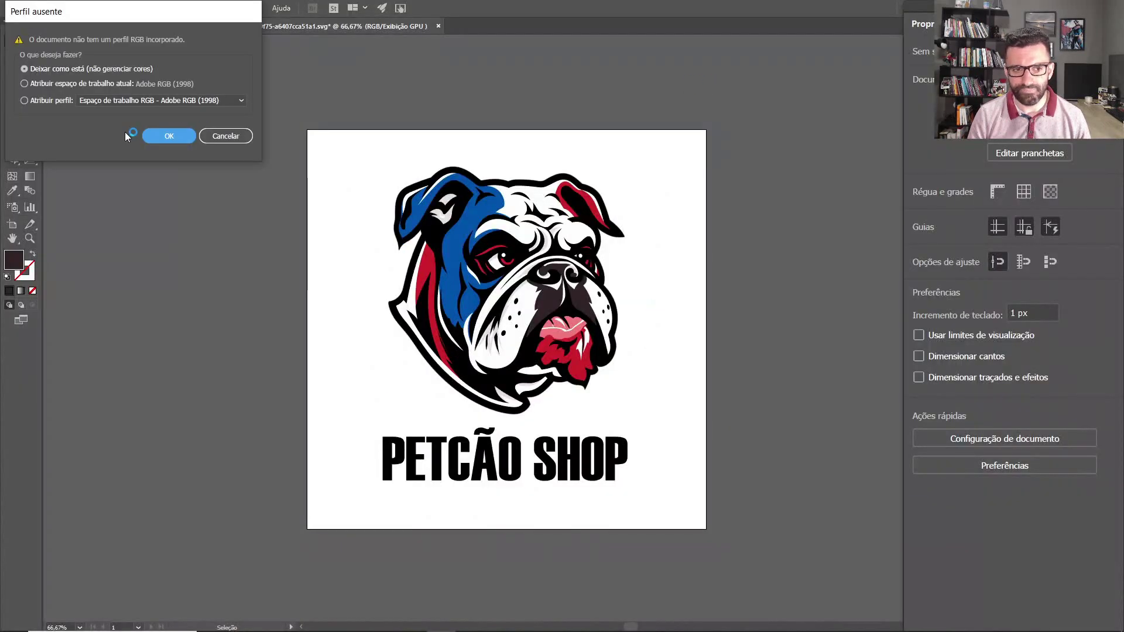
left_click(168, 141)
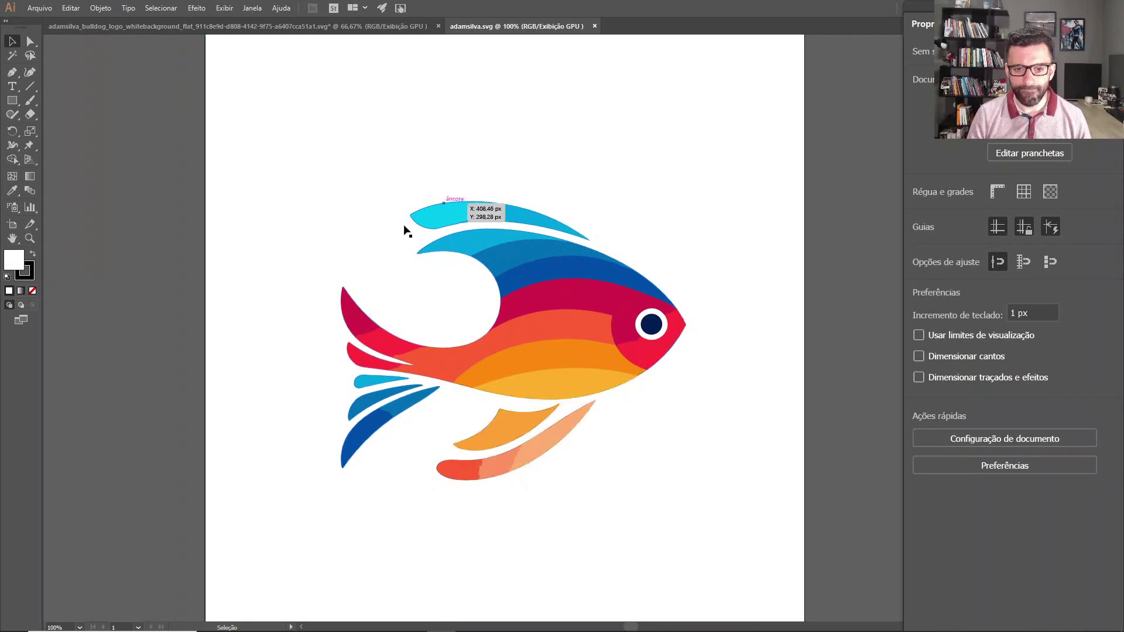
- Try moving the light-orange belly shape down out of the fish, and undo the move
left_click(525, 330)
left_click(538, 382)
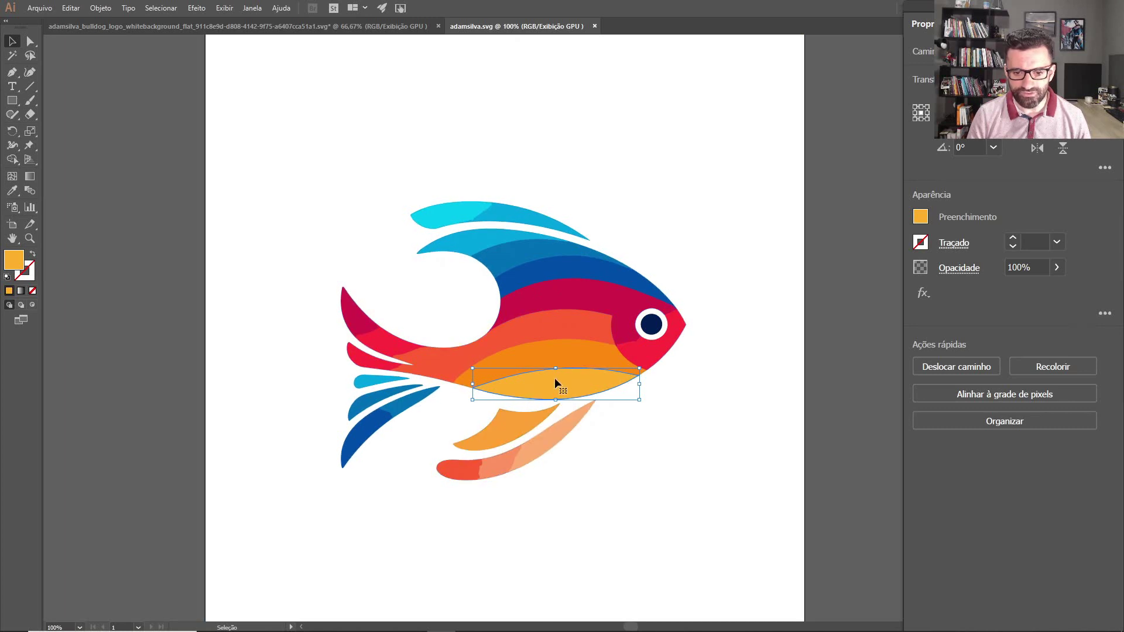
left_click_drag(554, 399, 564, 439)
left_click(667, 561)
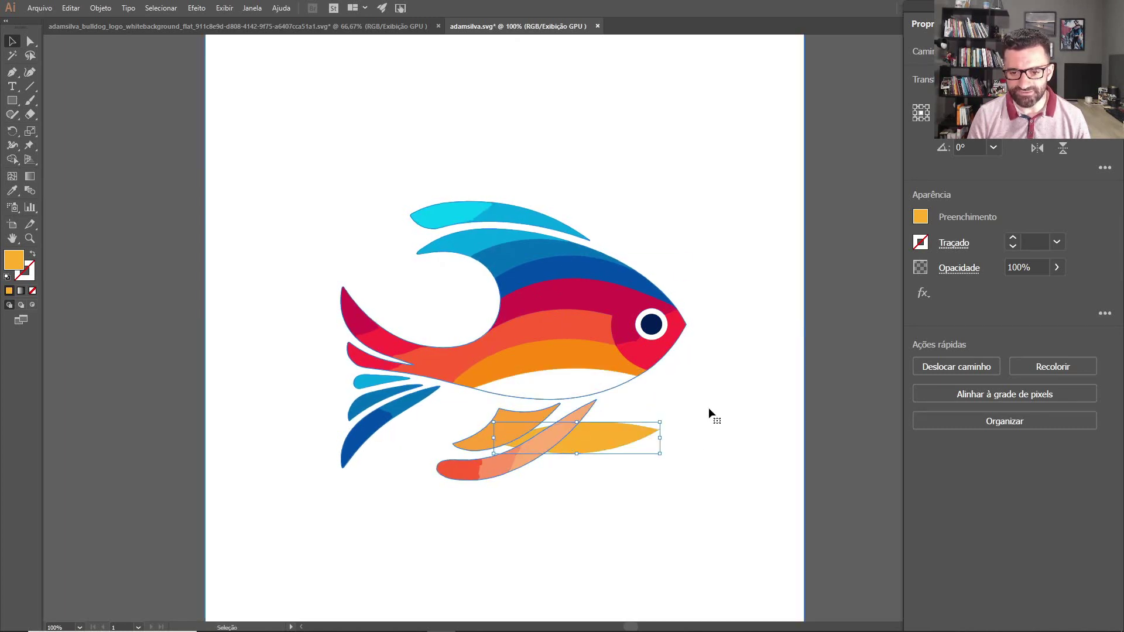
key("ctrl+z")
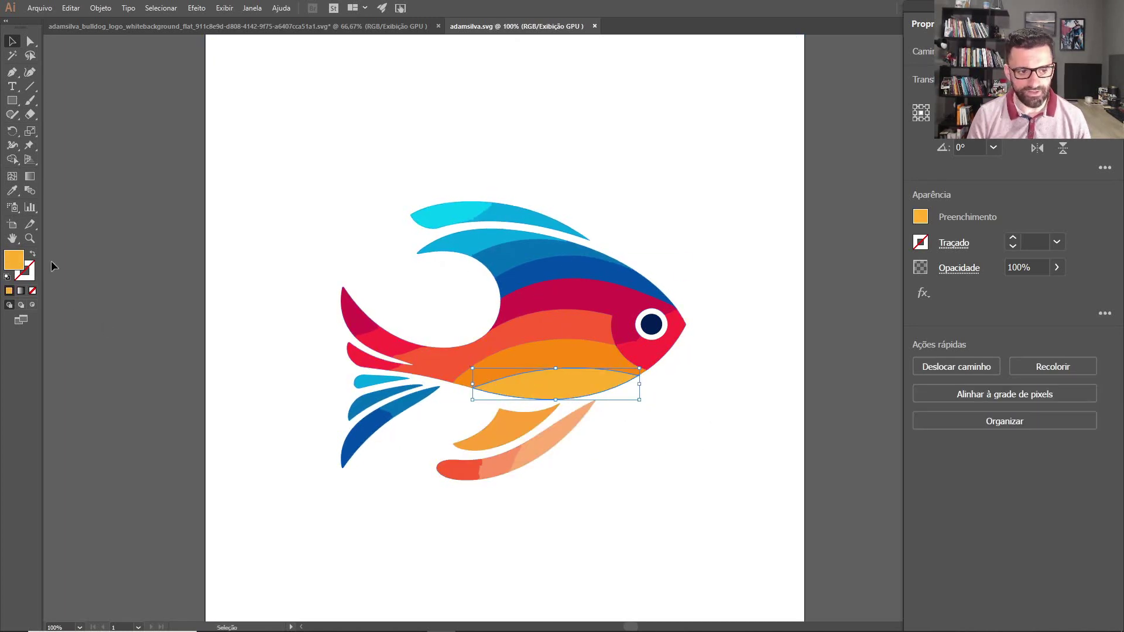
- Change the fill of the fish's belly shape to dark green, #224C07
double_click(14, 260)
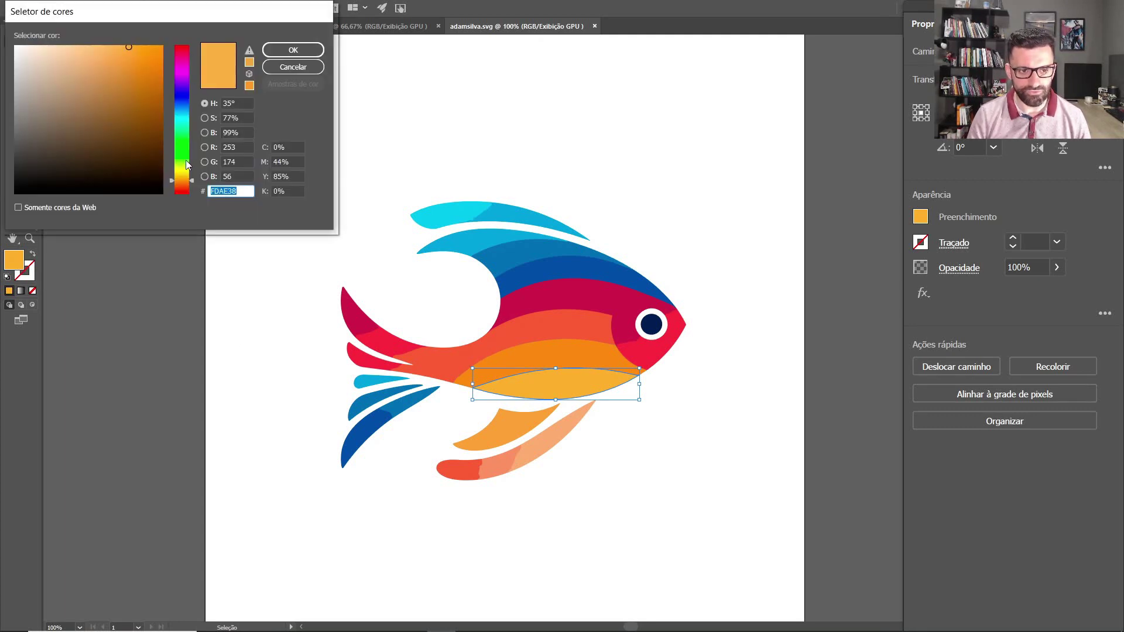
left_click_drag(186, 164, 150, 150)
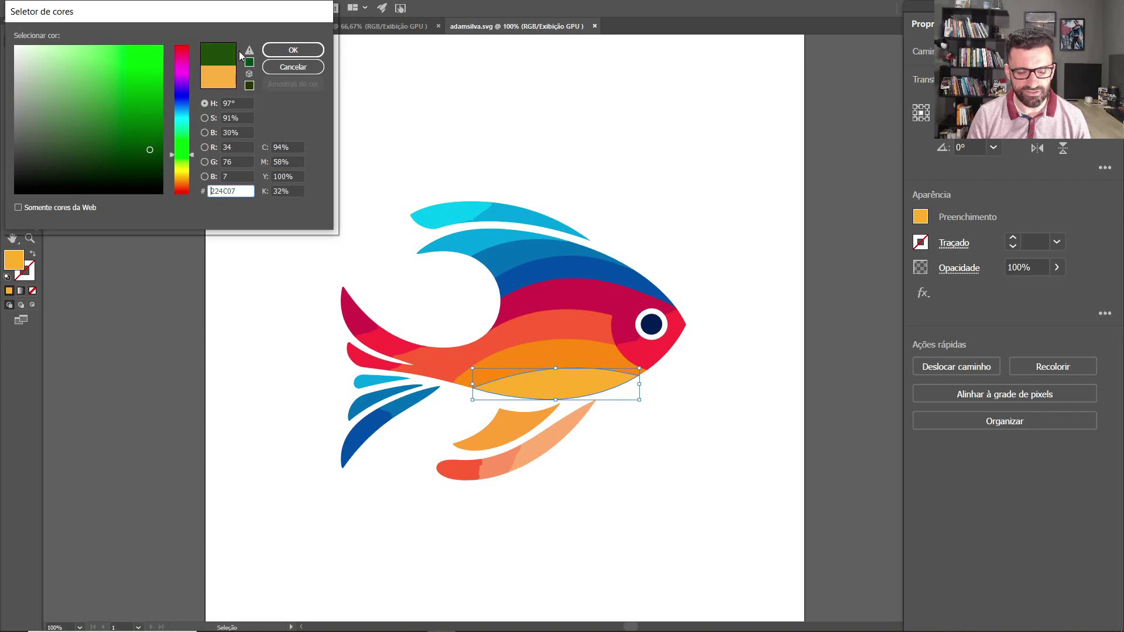
left_click(304, 49)
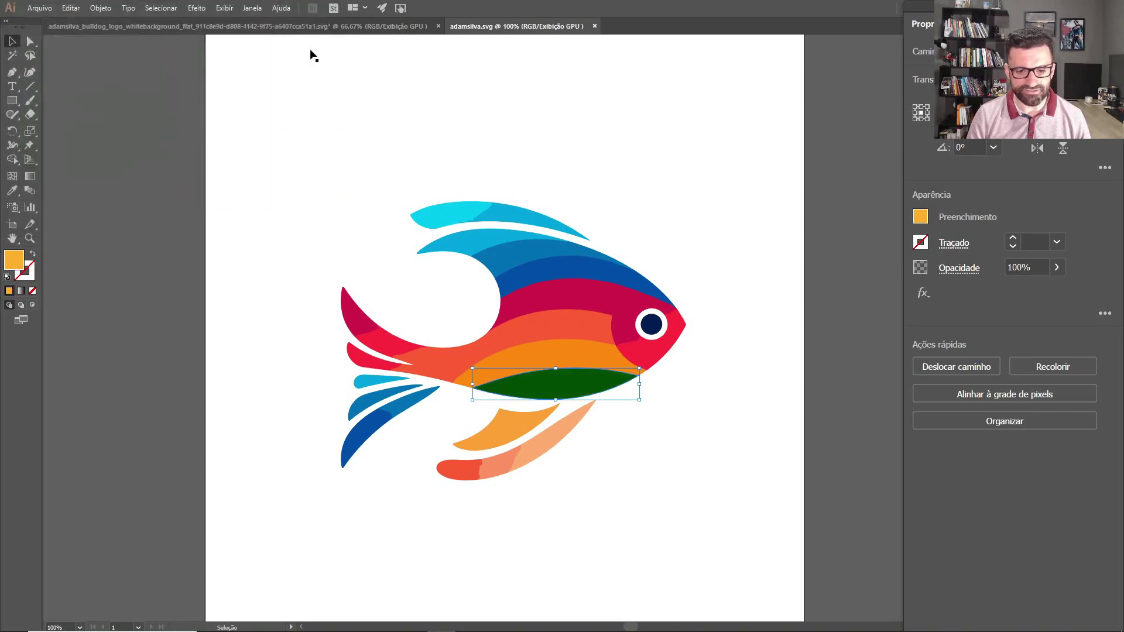
- Try moving the white background shape around the fish, and undo the move
left_click(651, 251)
left_click_drag(747, 542, 552, 335)
key("ctrl+z")
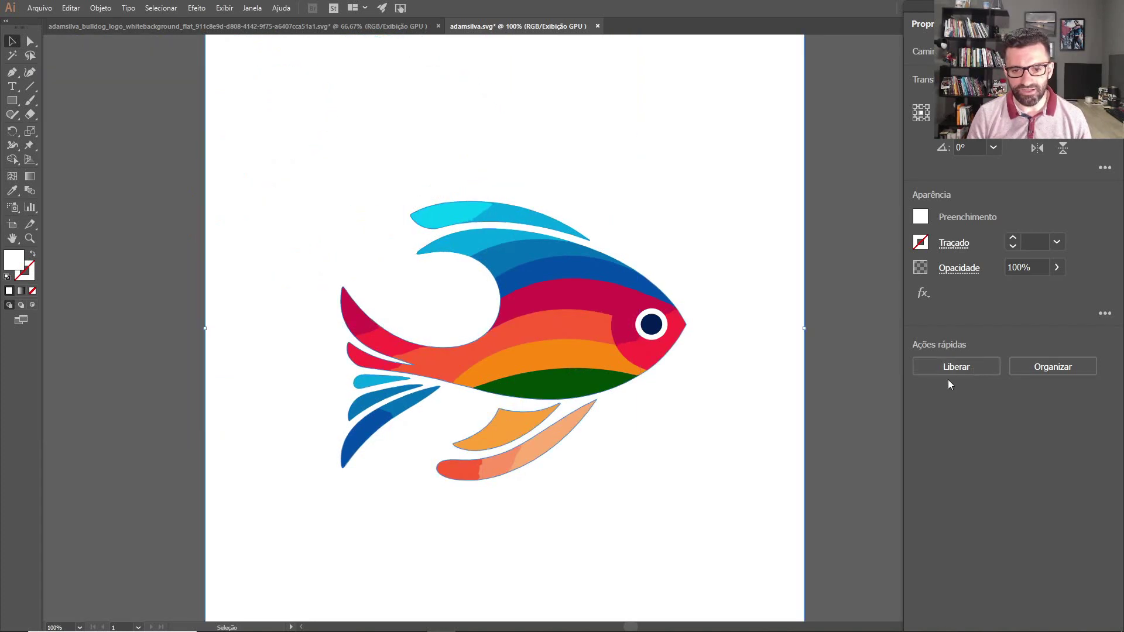
- Move the whole artwork, including its white background, up and to the left on the artboard
left_click_drag(841, 510, 237, 159)
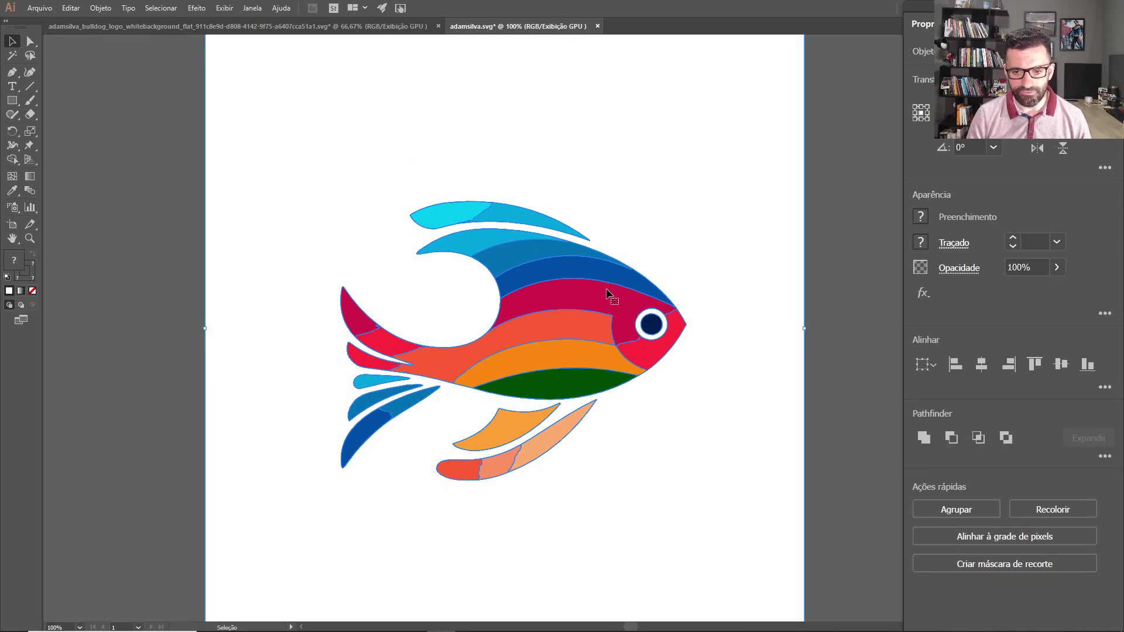
left_click_drag(595, 301, 513, 188)
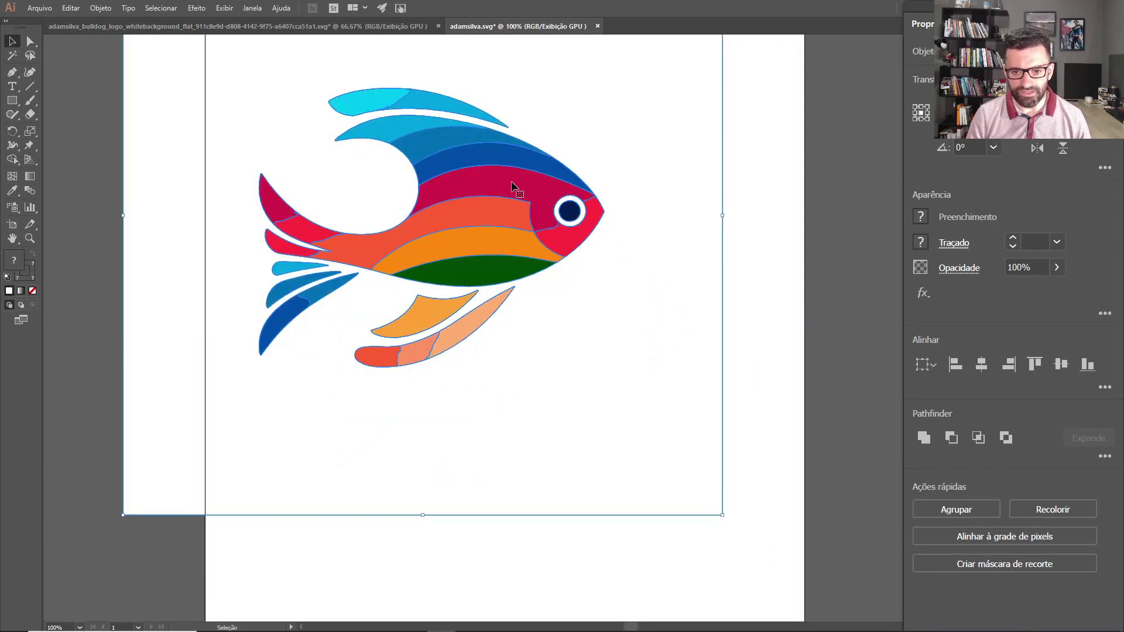
left_click(837, 421)
- Delete the white background shape surrounding the fish
left_click(565, 430)
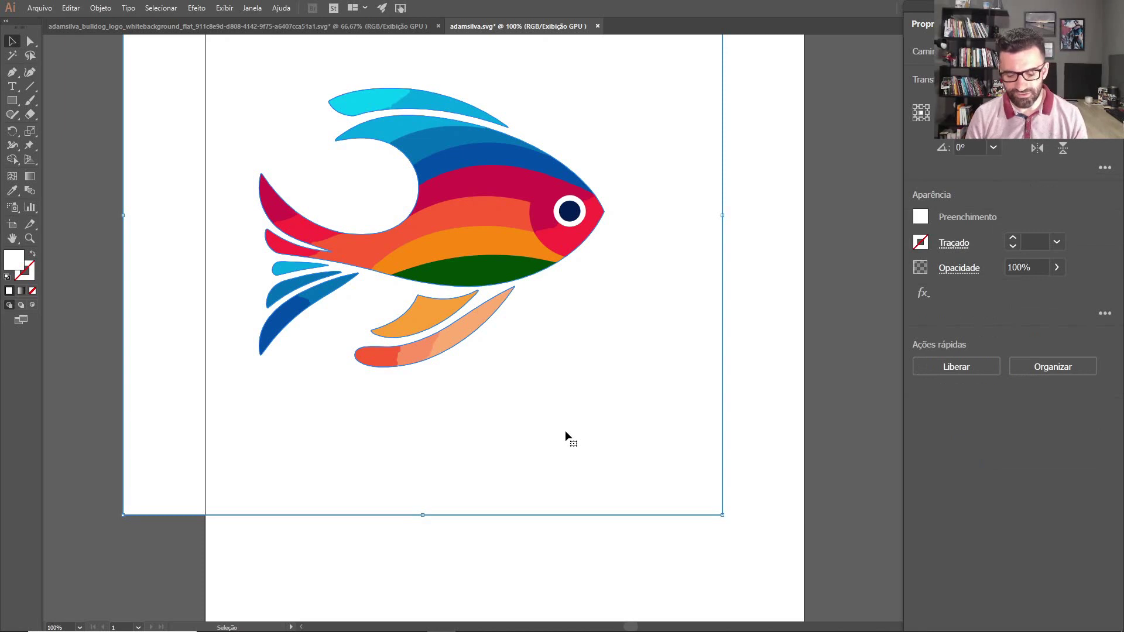
right_click(566, 431)
left_click(754, 385)
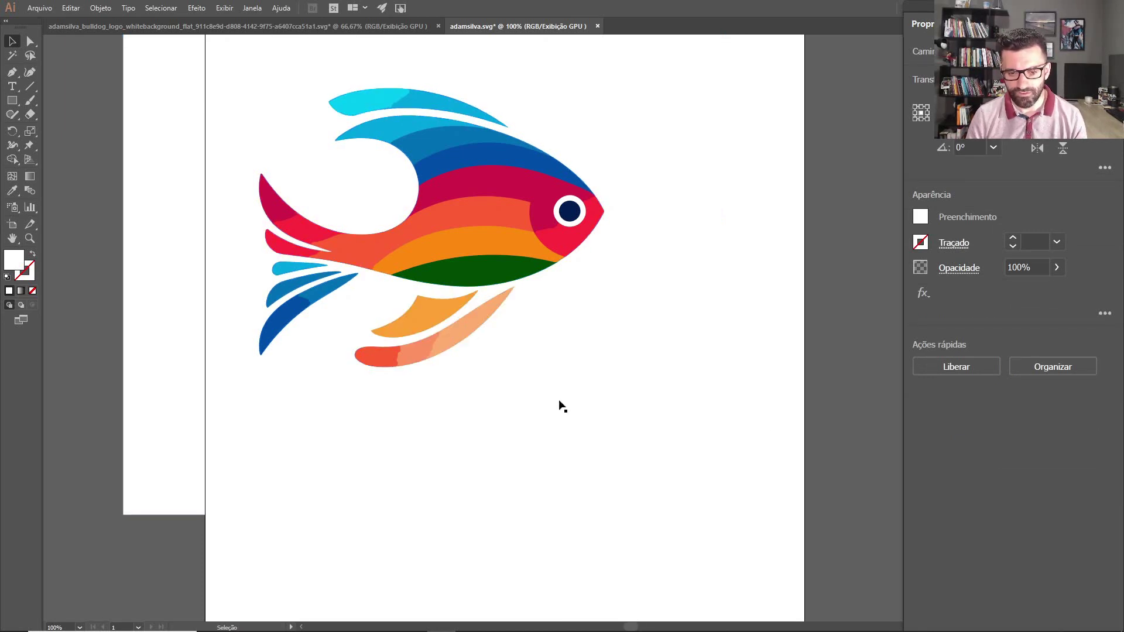
left_click(561, 404)
key("Delete")
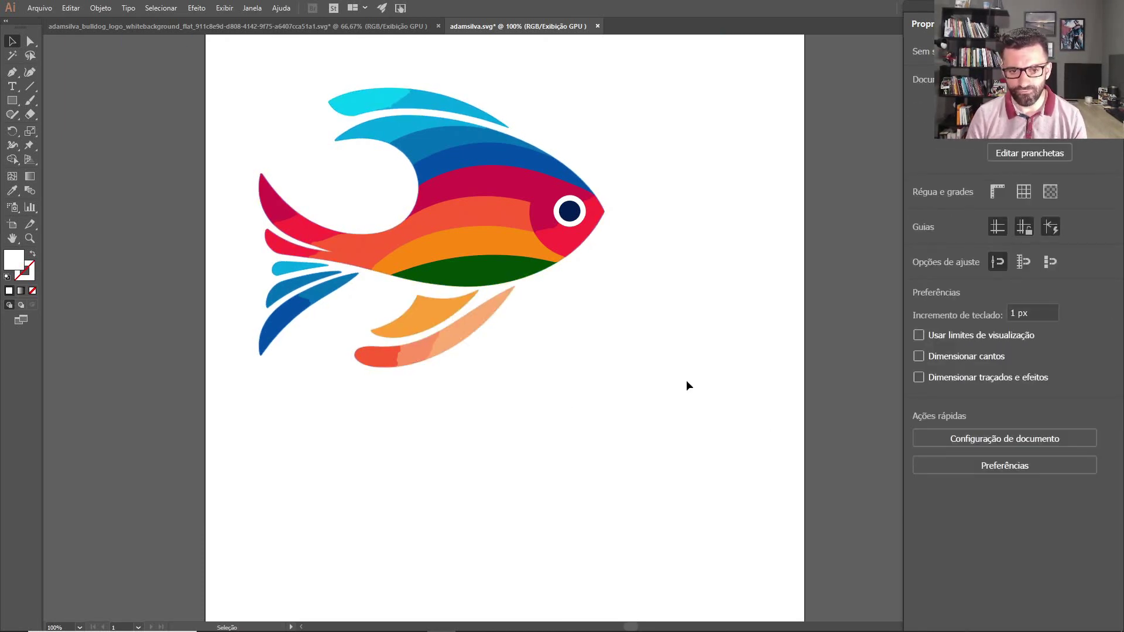
- Move all the fish shapes back toward the artboard's center and enlarge them slightly in proportion
left_click_drag(689, 386, 161, 42)
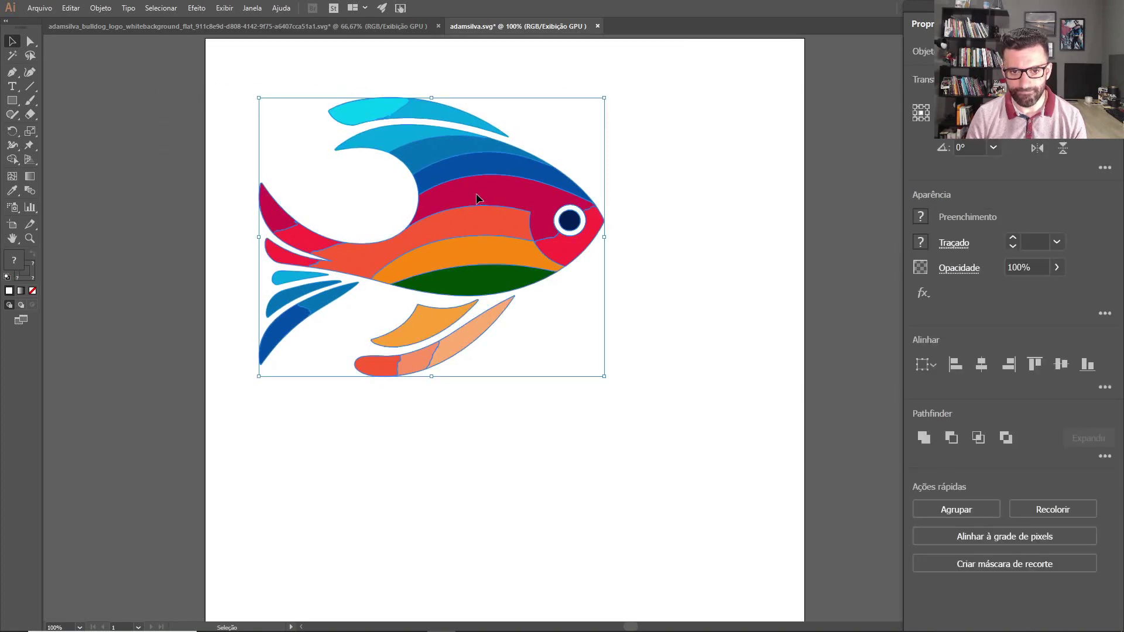
left_click_drag(476, 196, 540, 275)
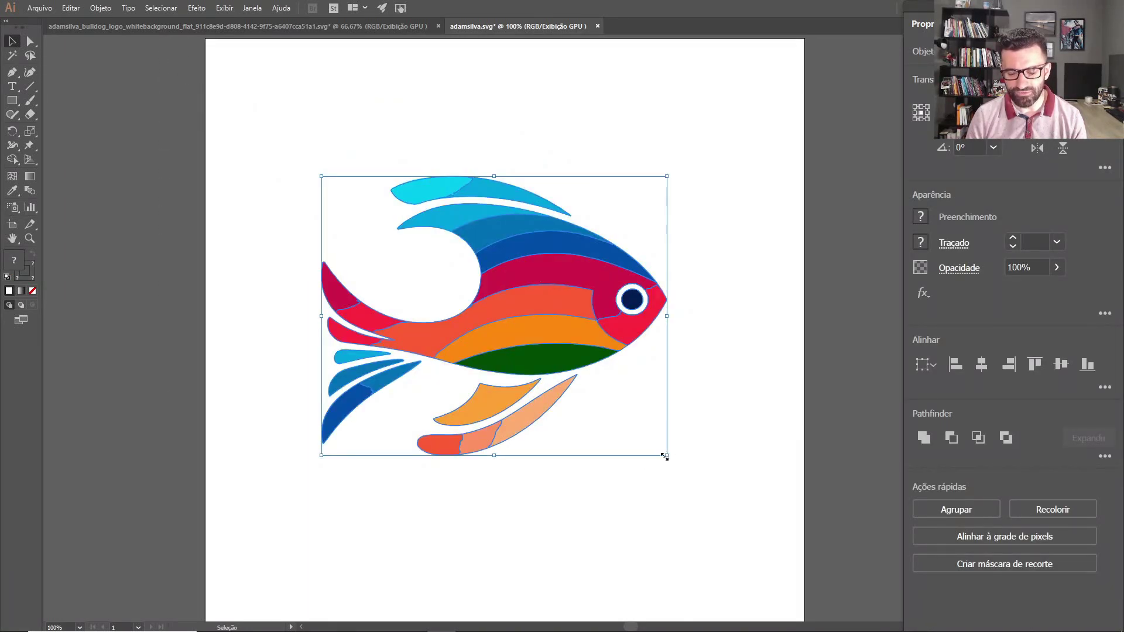
left_click_drag(665, 456, 502, 274)
key("ctrl+z")
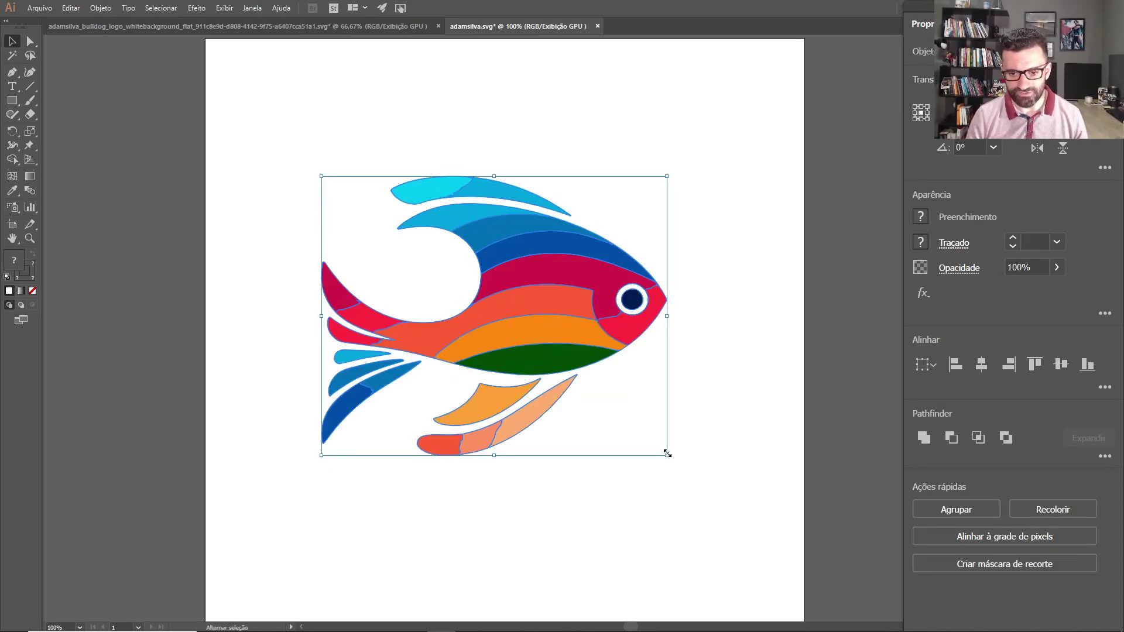
left_click_drag(667, 454, 713, 500)
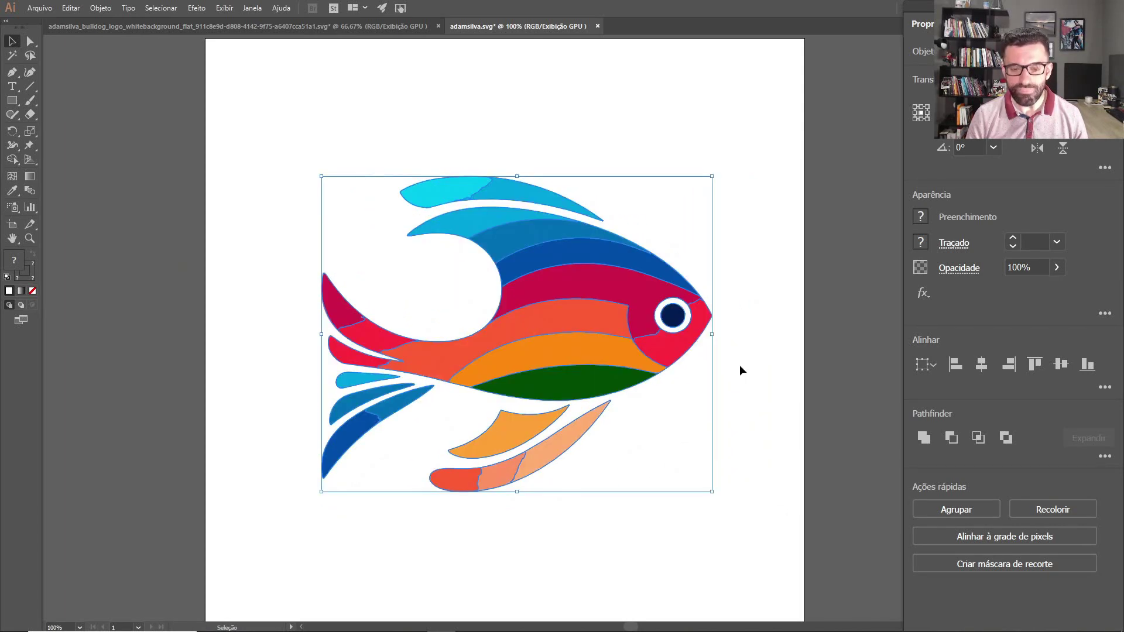
- Try moving the red-orange body stripe up out of its place, and undo the move
left_click(831, 292)
left_click_drag(533, 315, 529, 254)
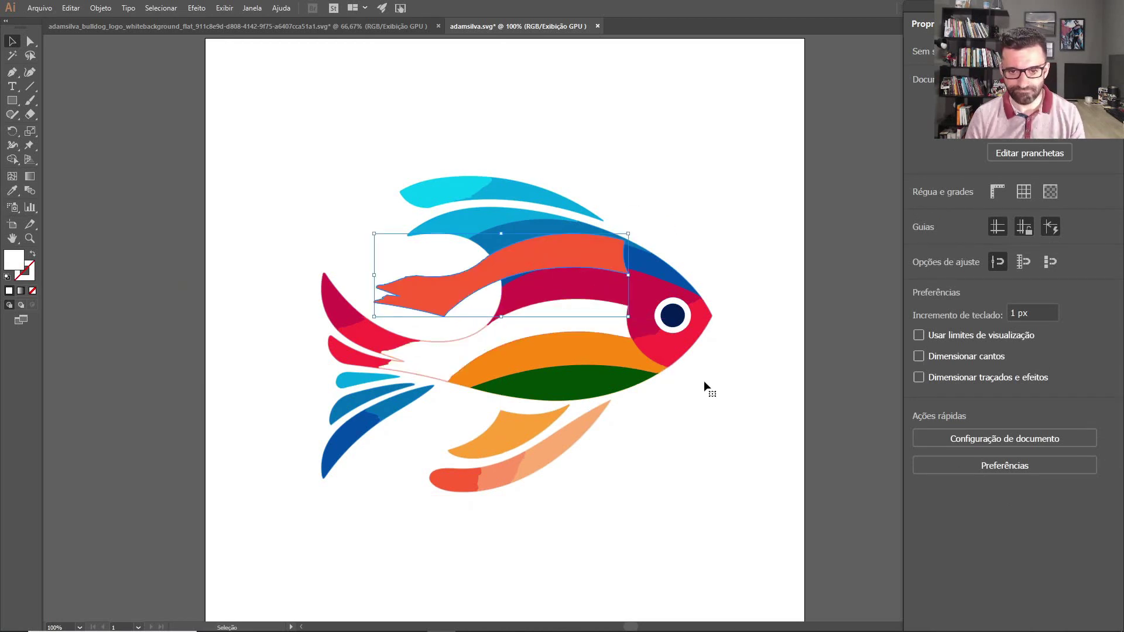
key("ctrl+z")
- Group all the fish shapes and move the group up, leaving free space below it on the artboard
left_click_drag(746, 510, 234, 160)
key("a")
key("v")
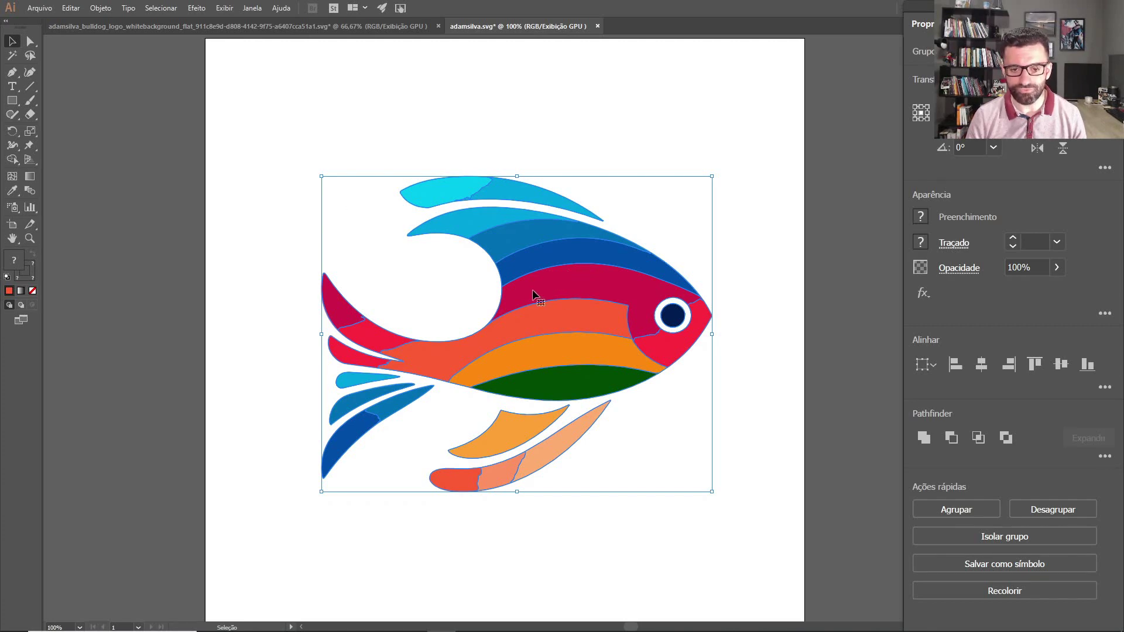
left_click_drag(530, 285, 550, 225)
left_click(564, 445)
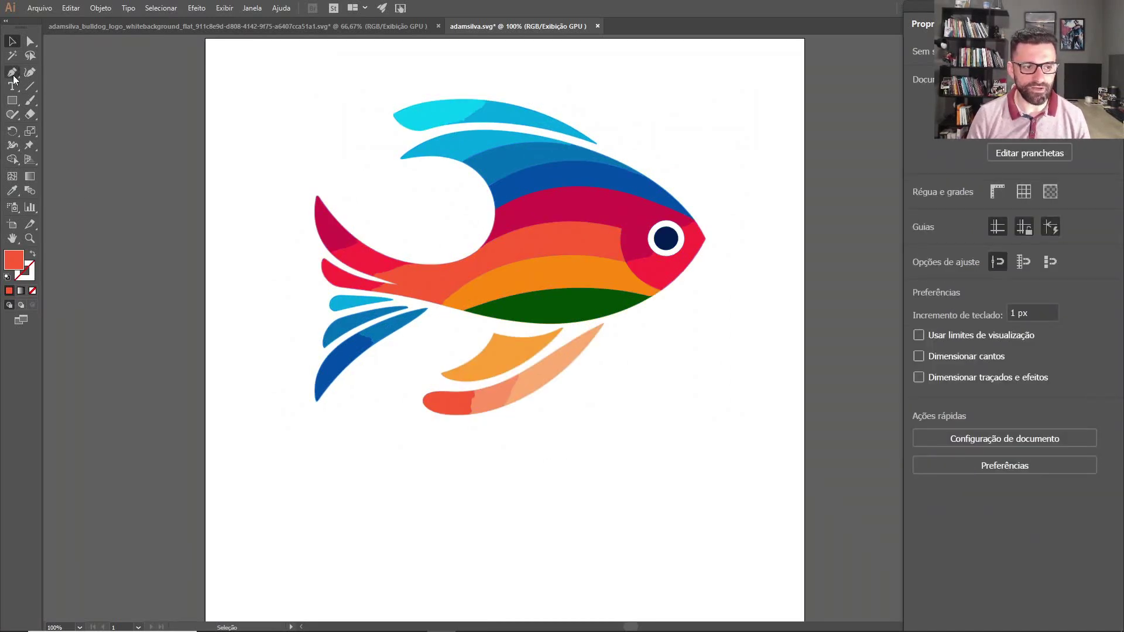
left_click(30, 86)
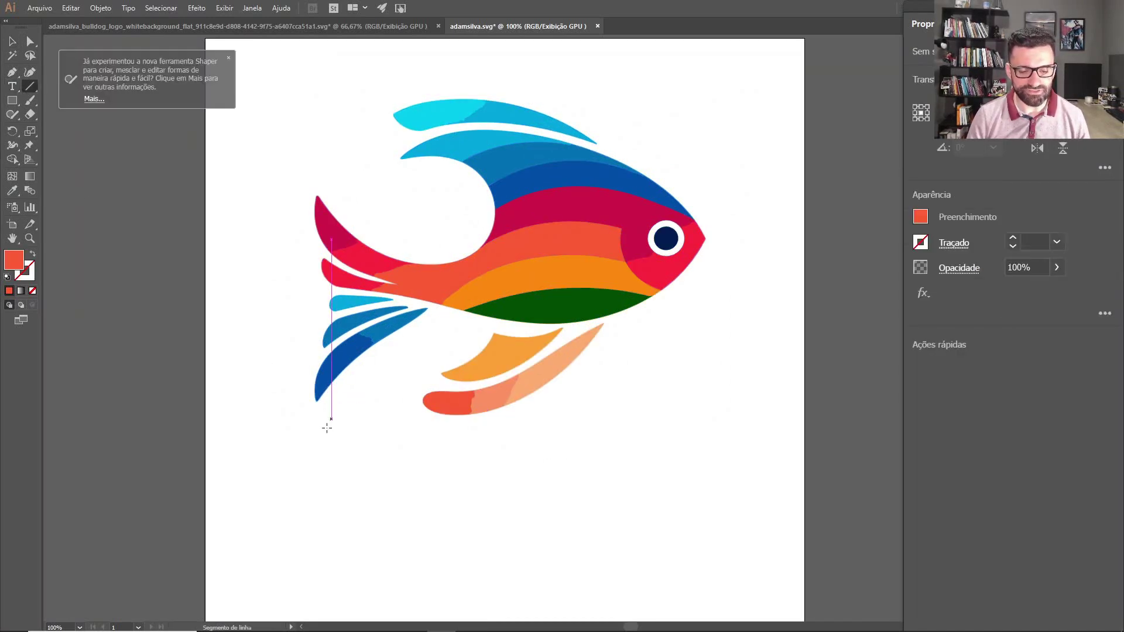
left_click(712, 584)
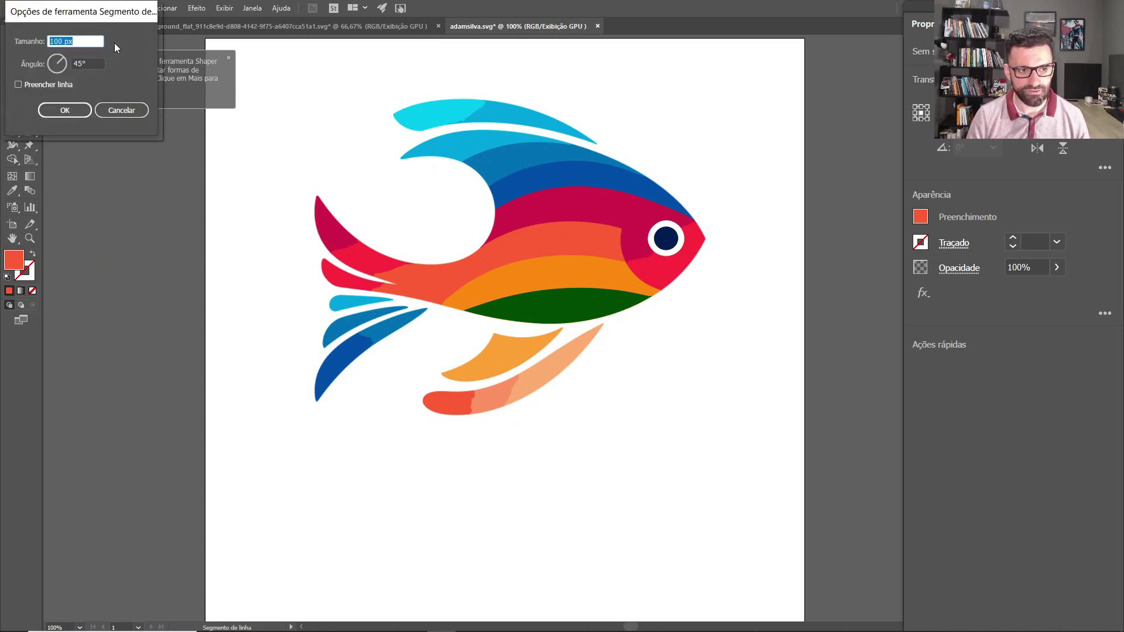
left_click(117, 110)
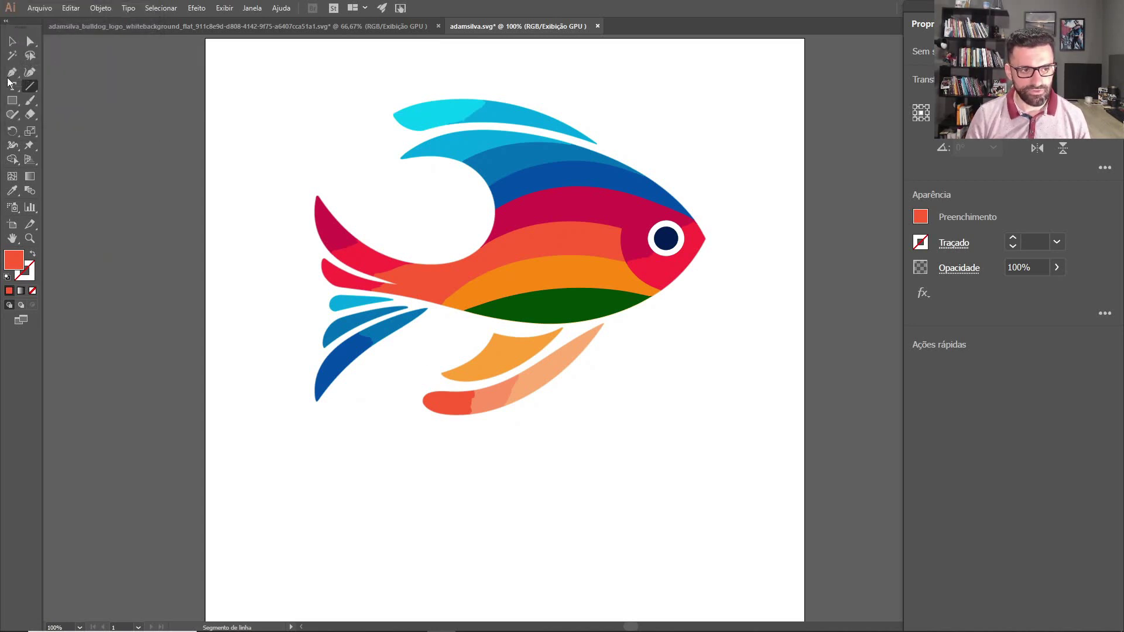
- Add the text "Fishpet Store" in the empty area below the fish
left_click(12, 86)
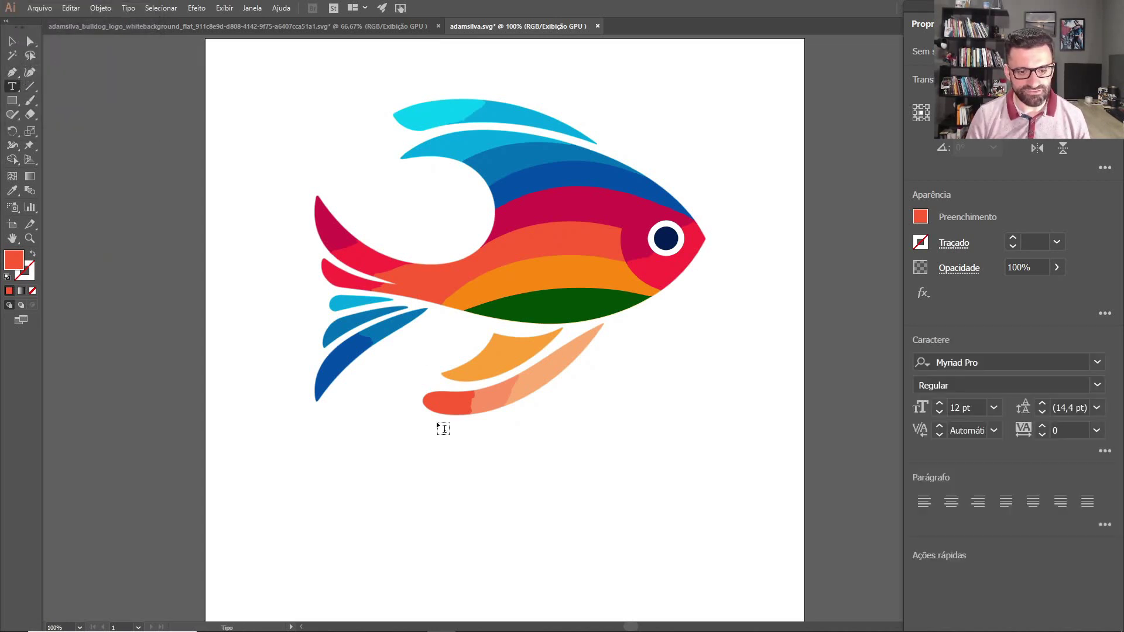
left_click(362, 466)
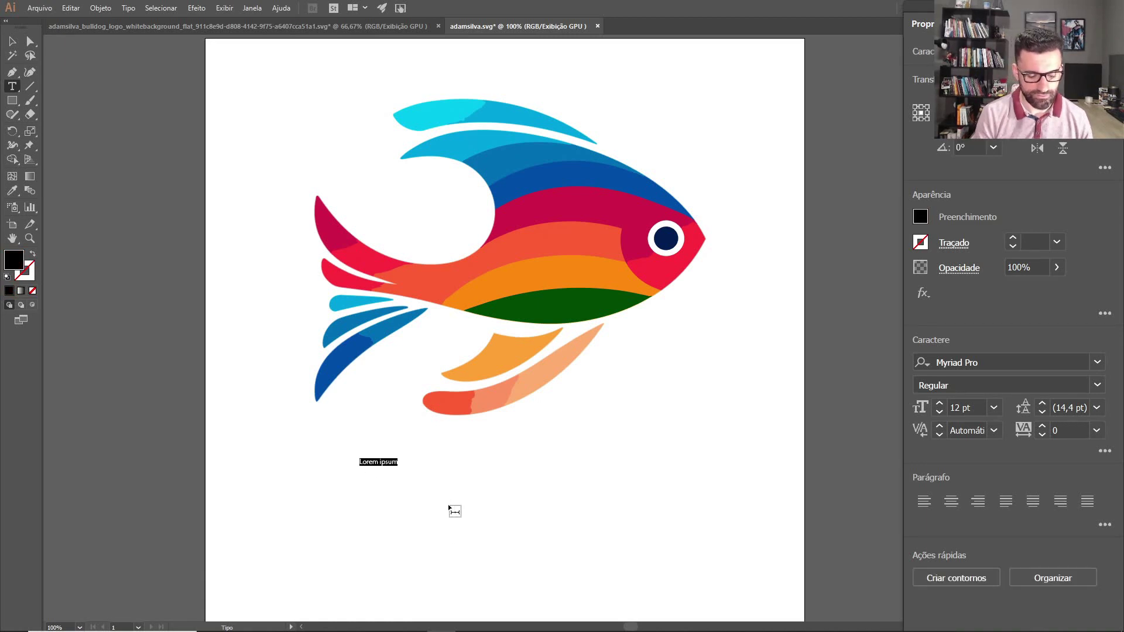
type("Fish")
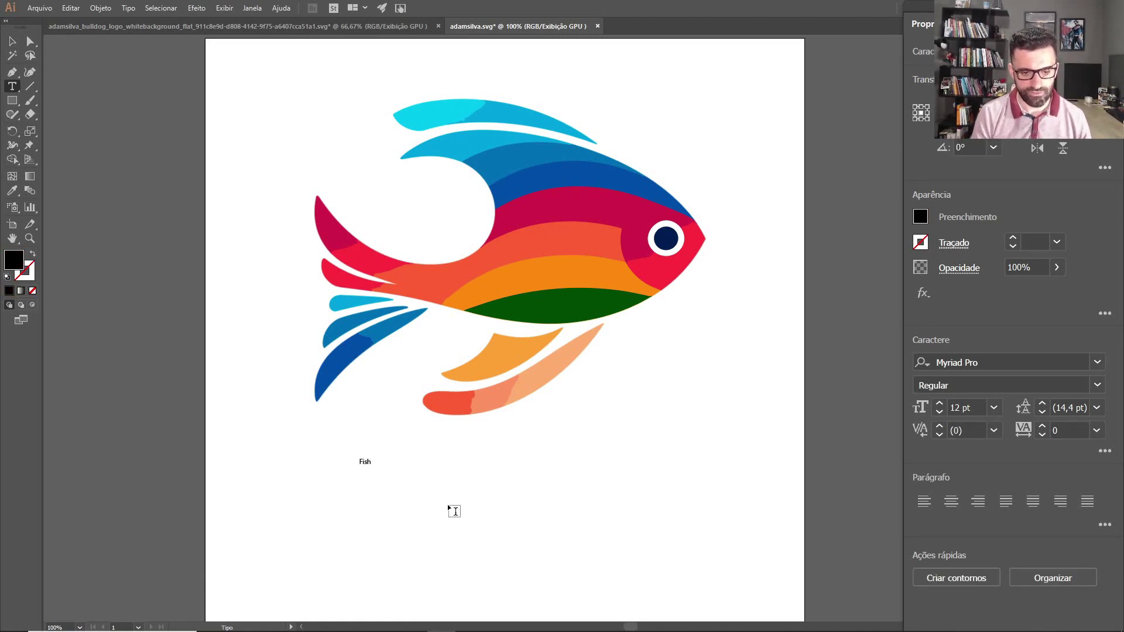
type("pet")
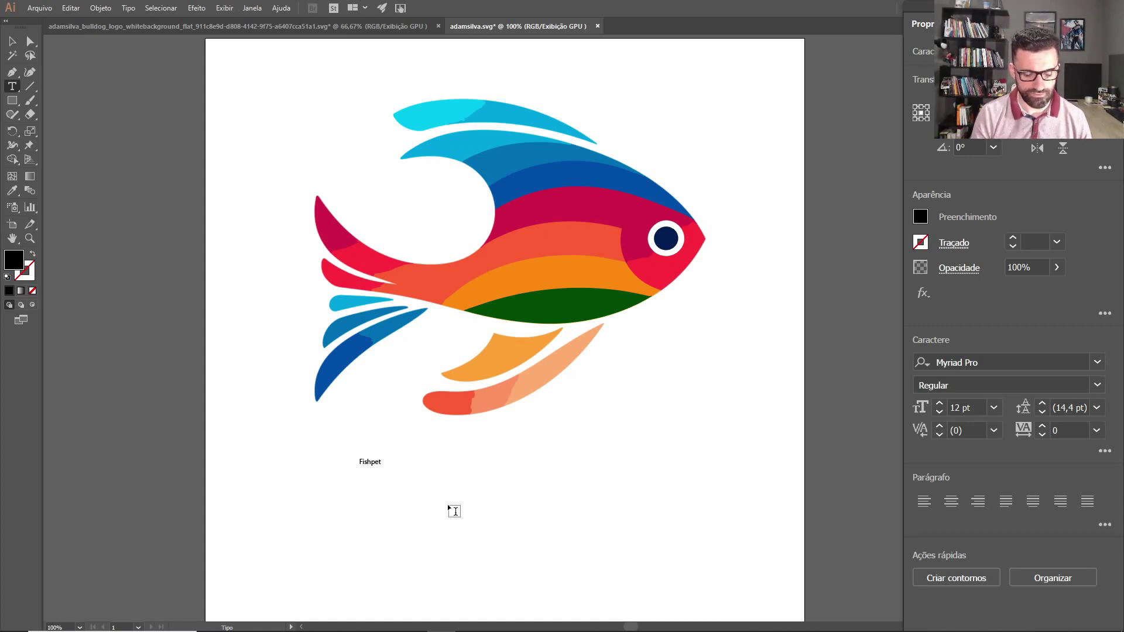
type(" Store")
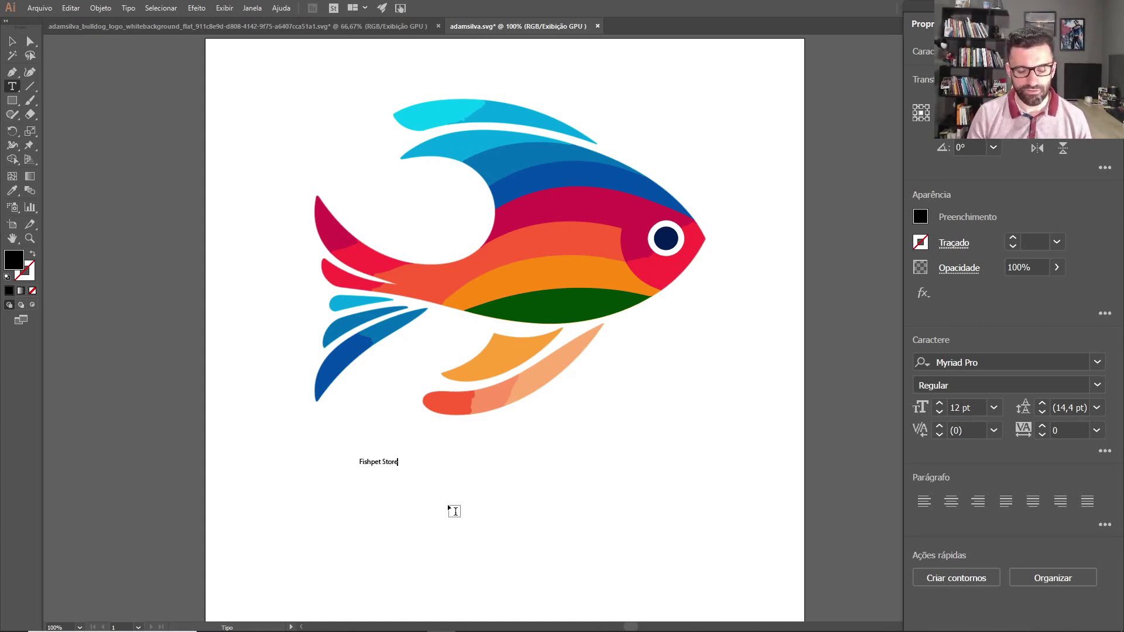
- Set the font of the whole "Fishpet Store" text to Bernard MT Condensed
triple_click(361, 462)
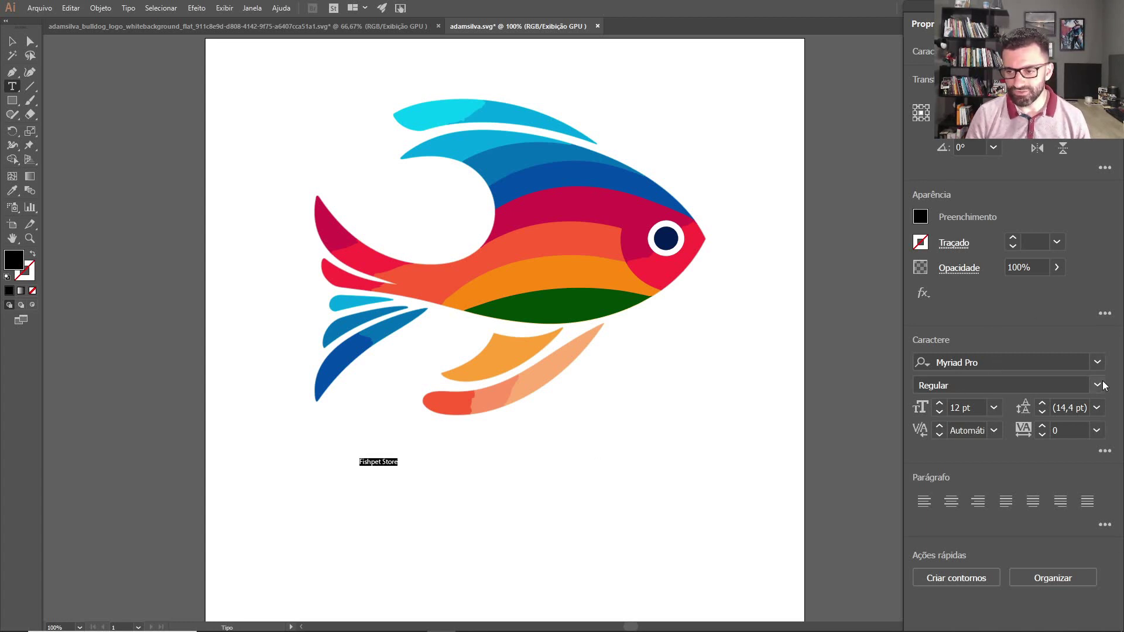
left_click(1098, 363)
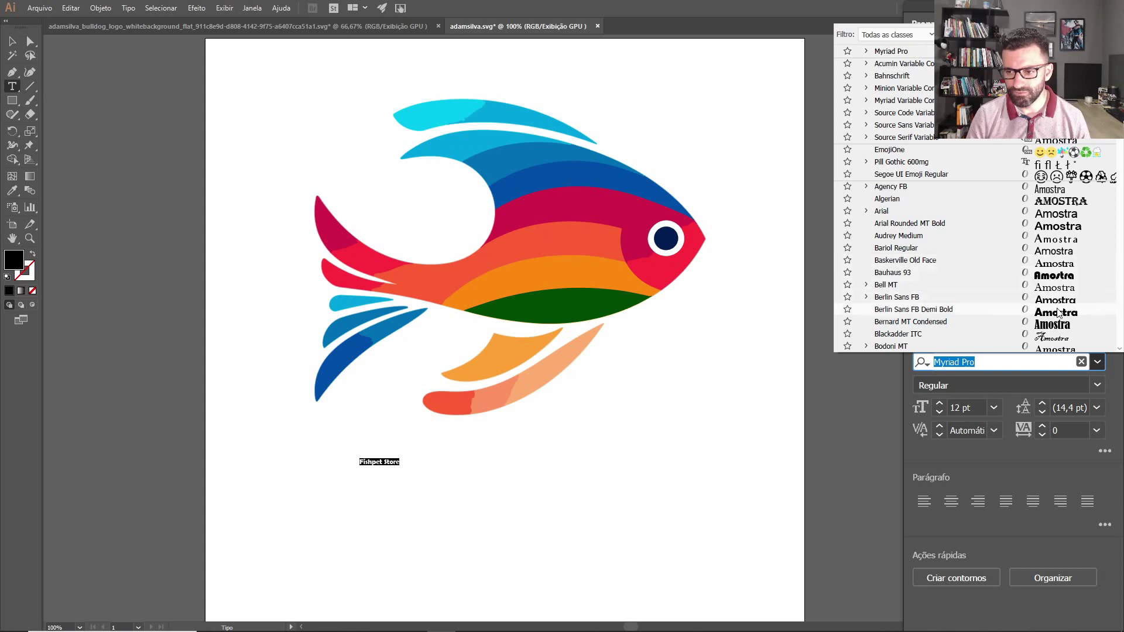
left_click(1068, 326)
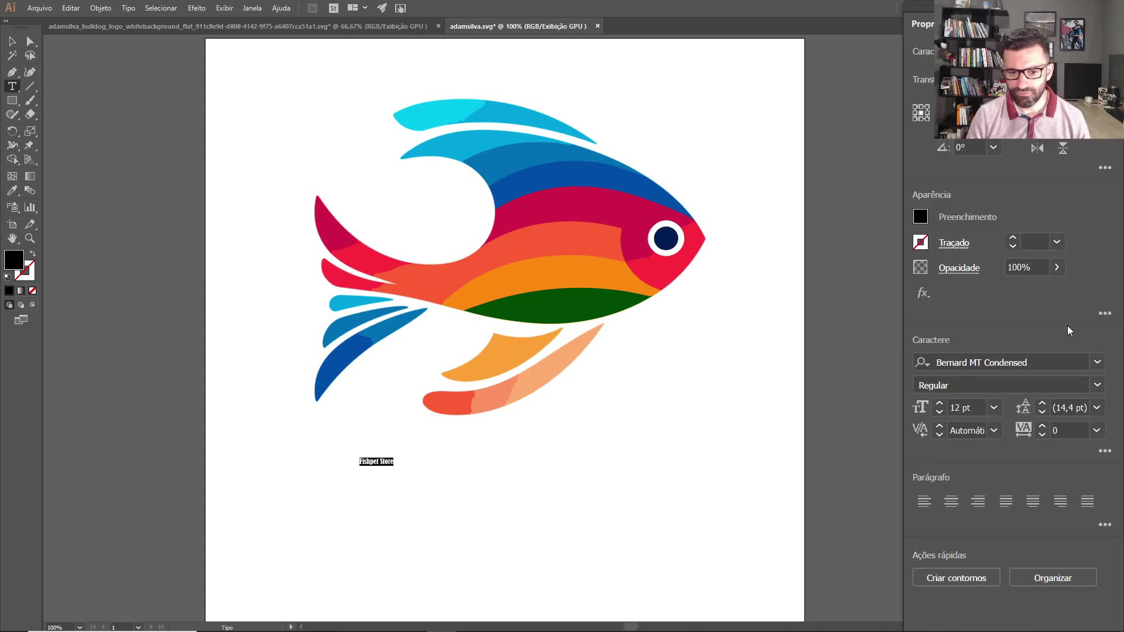
- Enlarge the "Fishpet Store" text to 180 pt and move it into the free space below the fish
left_click(957, 404)
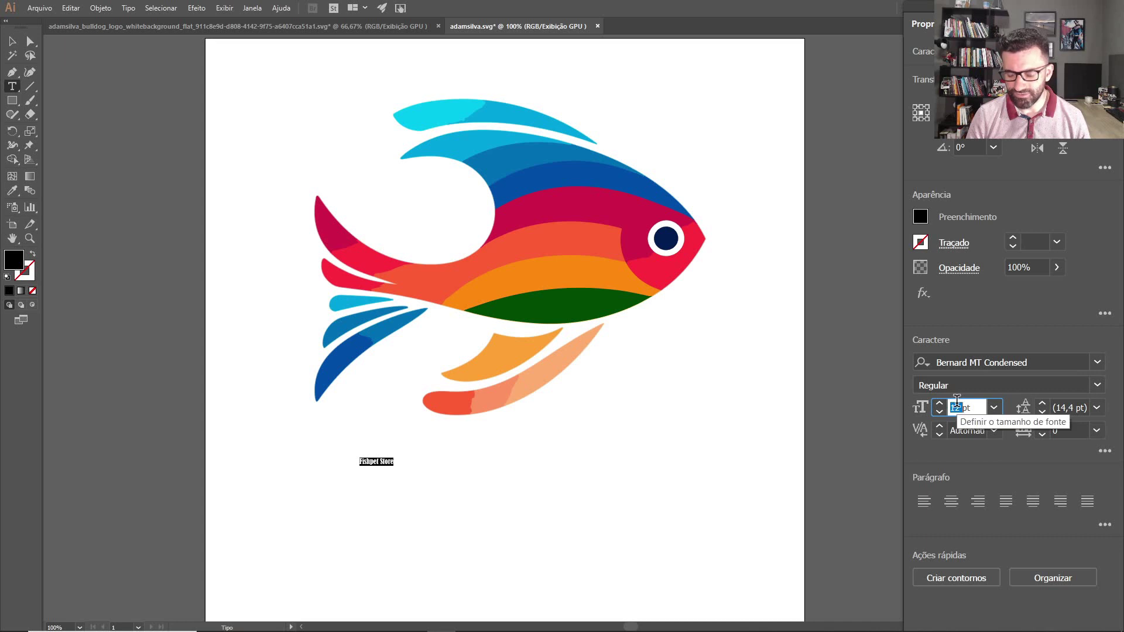
key("BackSpace")
type("80")
key("Return")
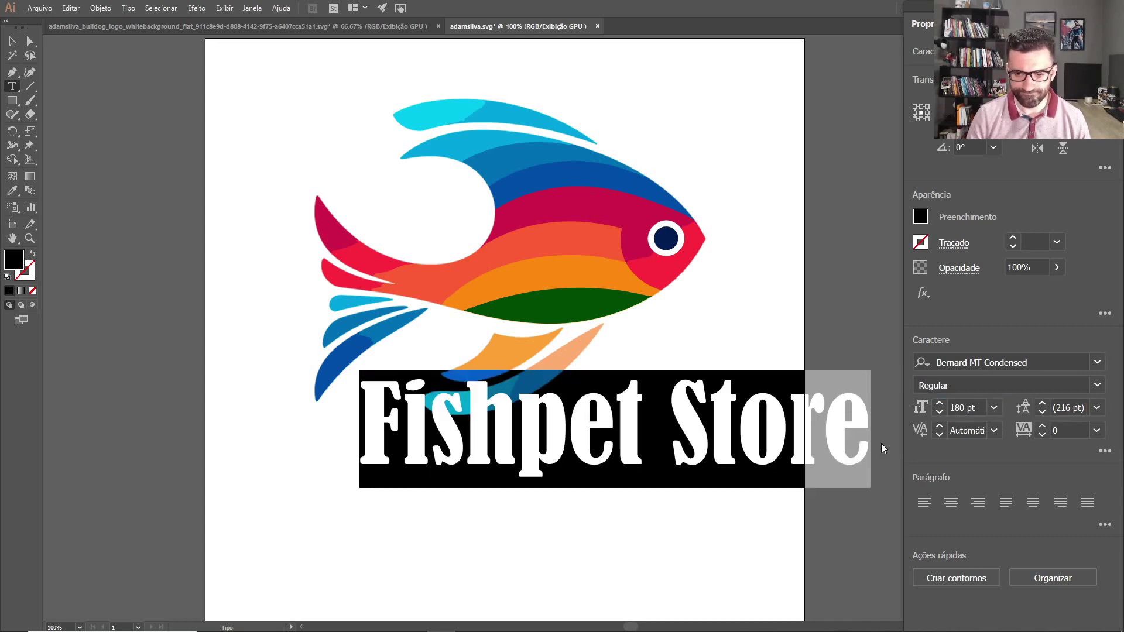
left_click(12, 41)
left_click_drag(537, 442, 437, 515)
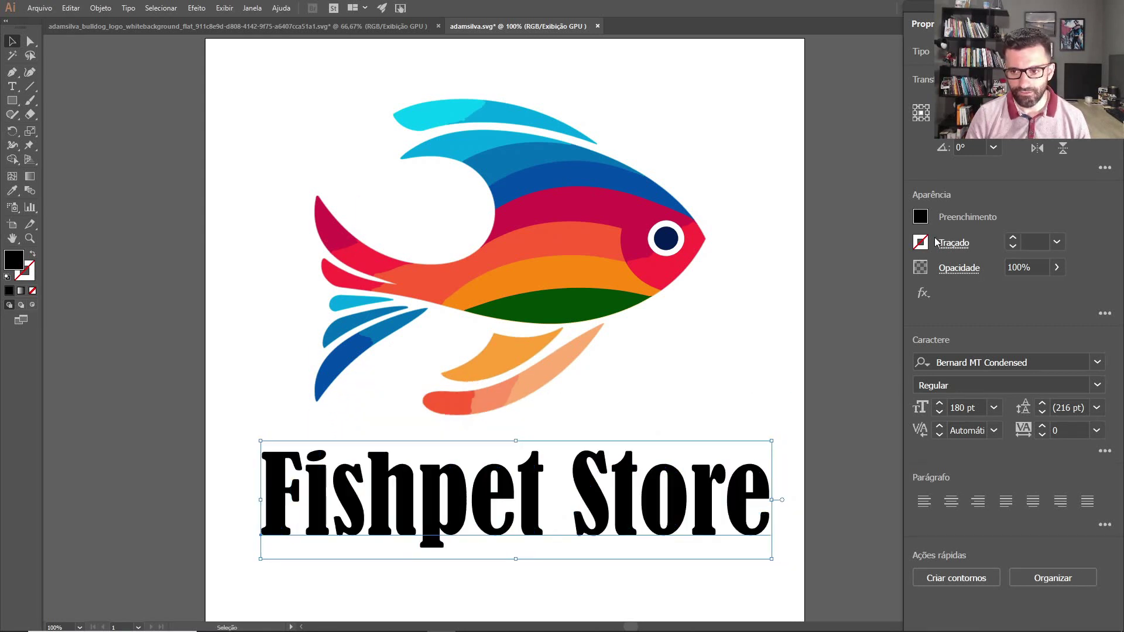
left_click(921, 218)
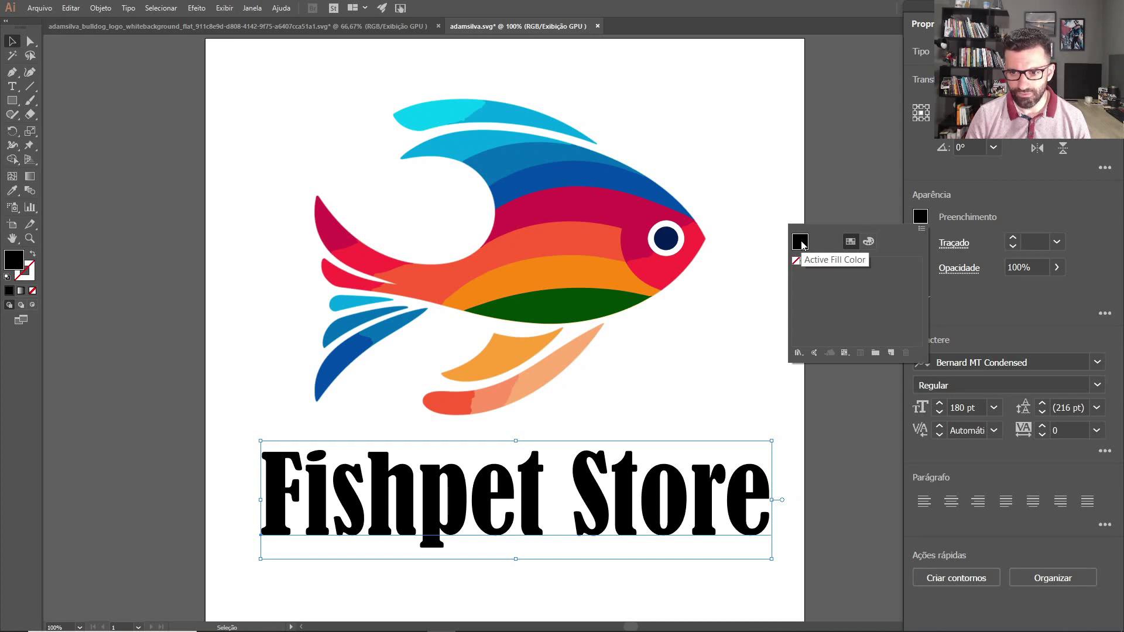
double_click(10, 264)
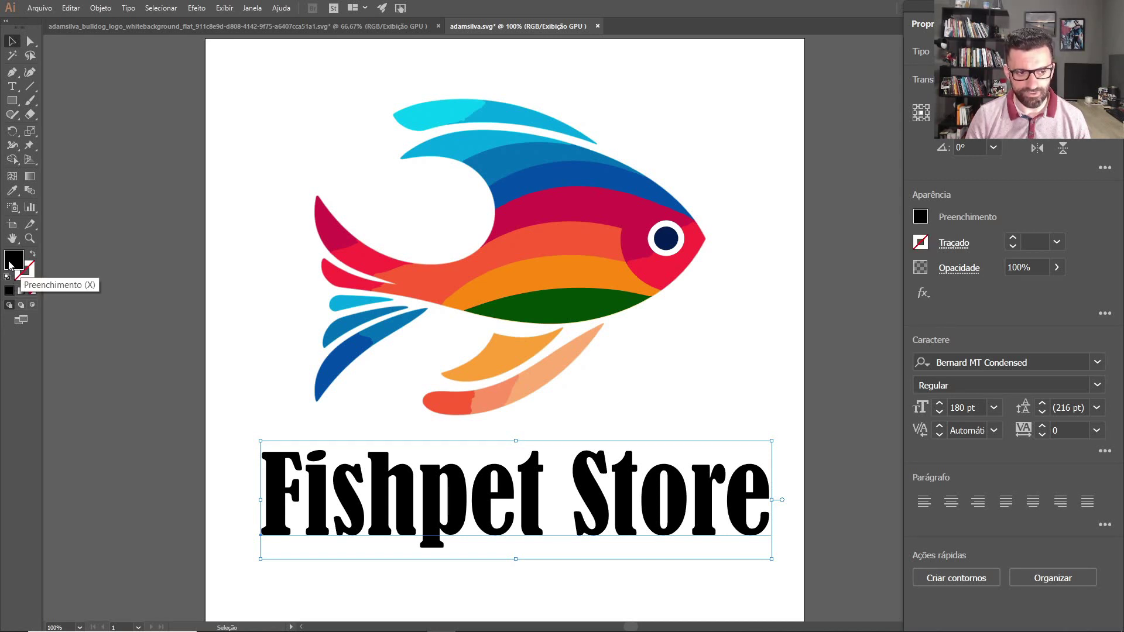
left_click(182, 99)
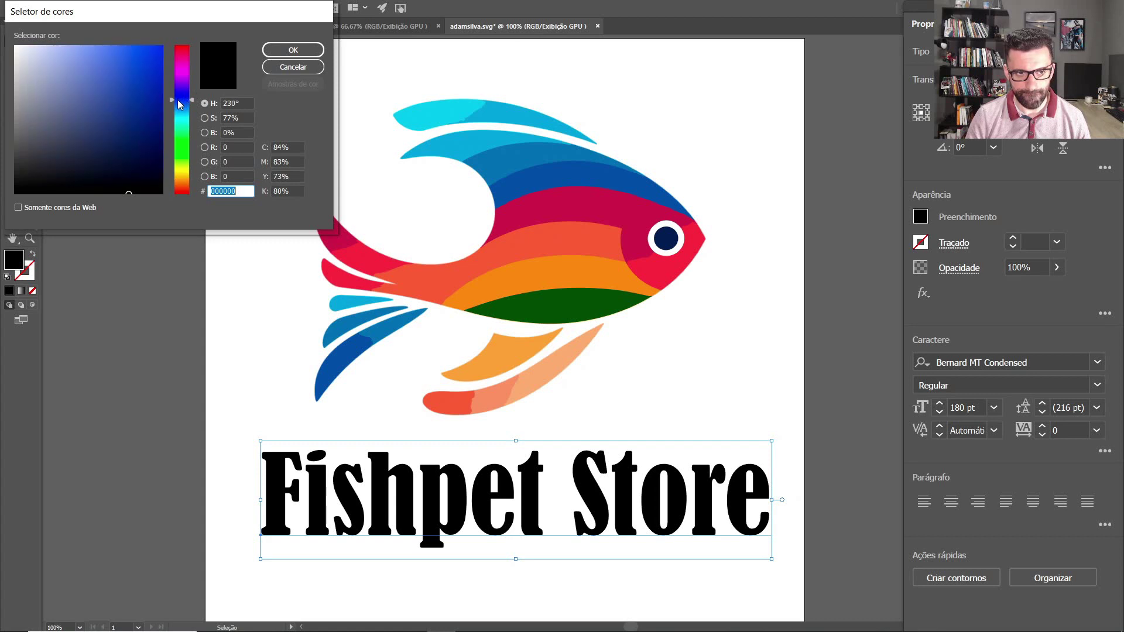
left_click(284, 57)
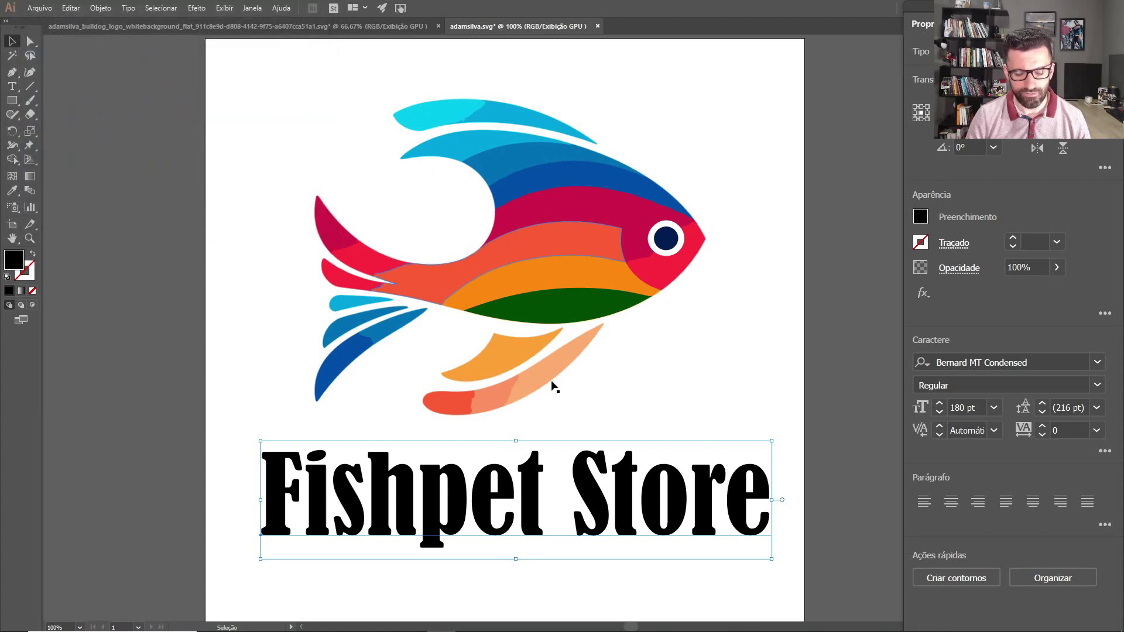
- Change the fill of the "Fishpet Store" text to a bright light blue picked from the color spectrum
left_click(920, 218)
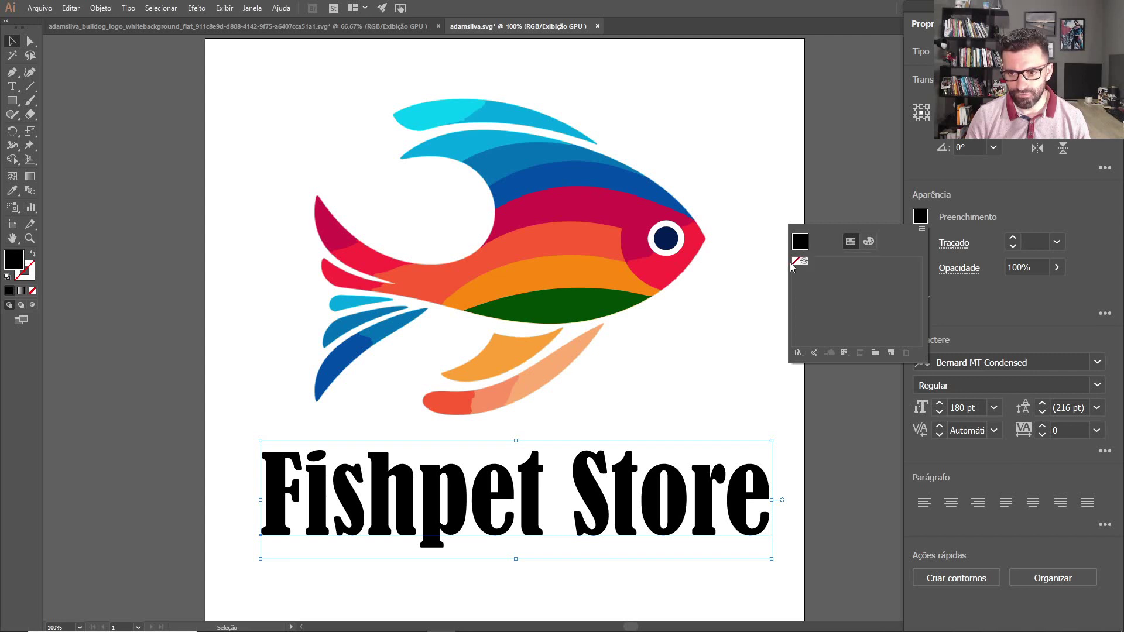
left_click(871, 246)
left_click_drag(829, 338, 850, 348)
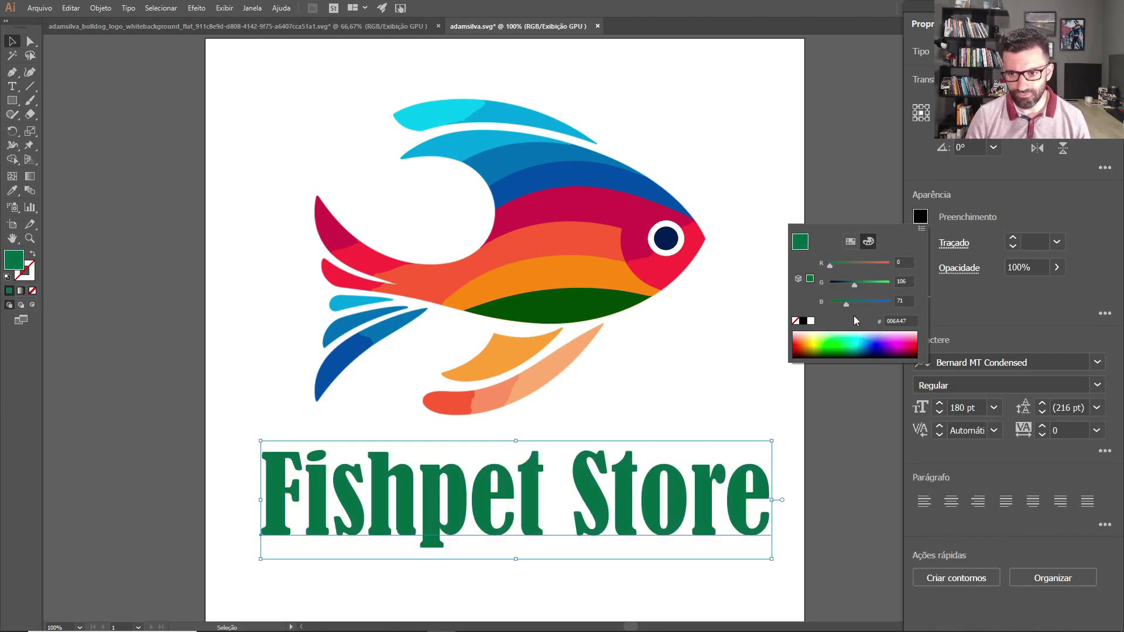
left_click(871, 346)
left_click(880, 341)
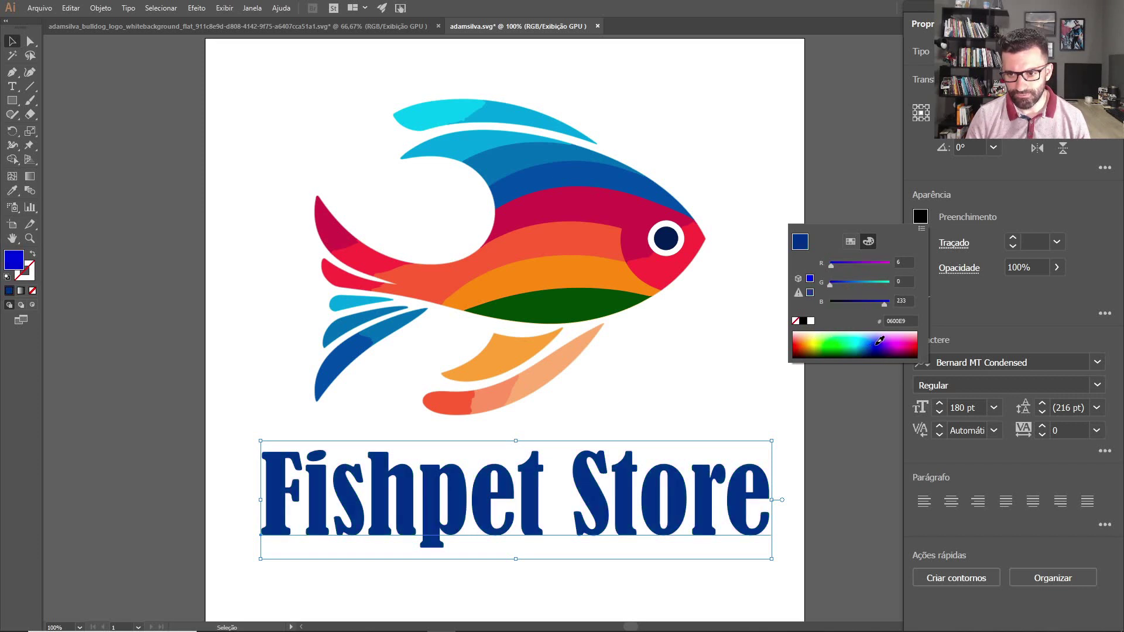
left_click_drag(879, 341, 869, 339)
left_click(851, 484)
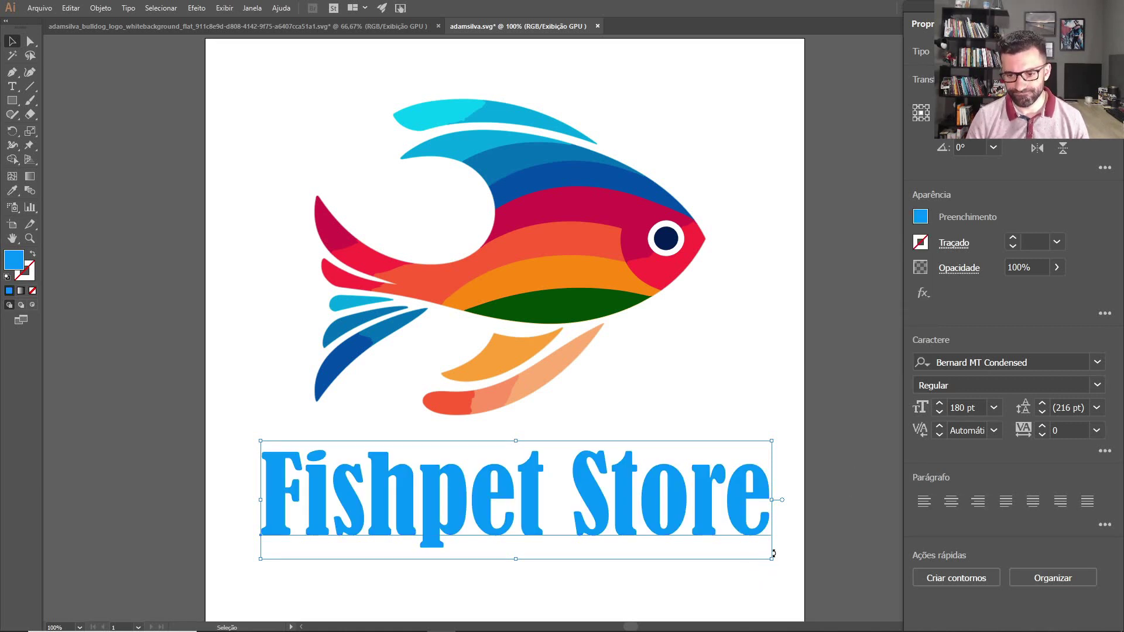
- Reduce the "Fishpet Store" text to 160 pt without distorting its proportions and shift it slightly right to center it under the fish
left_click_drag(771, 560, 729, 518)
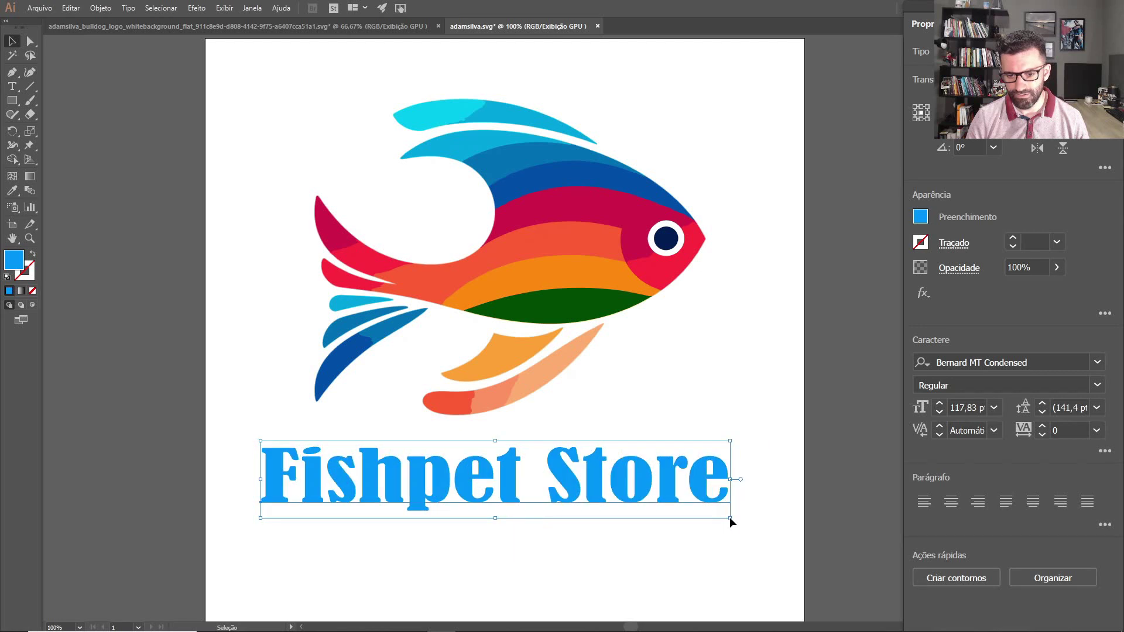
key("ctrl+z")
left_click(969, 407)
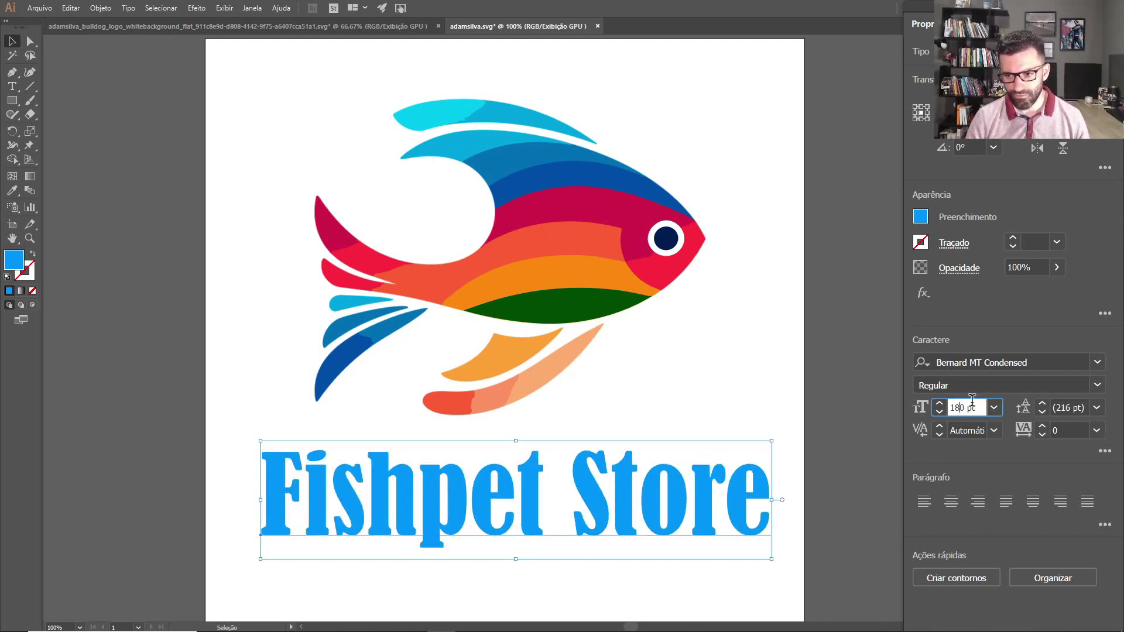
type("160")
key("Return")
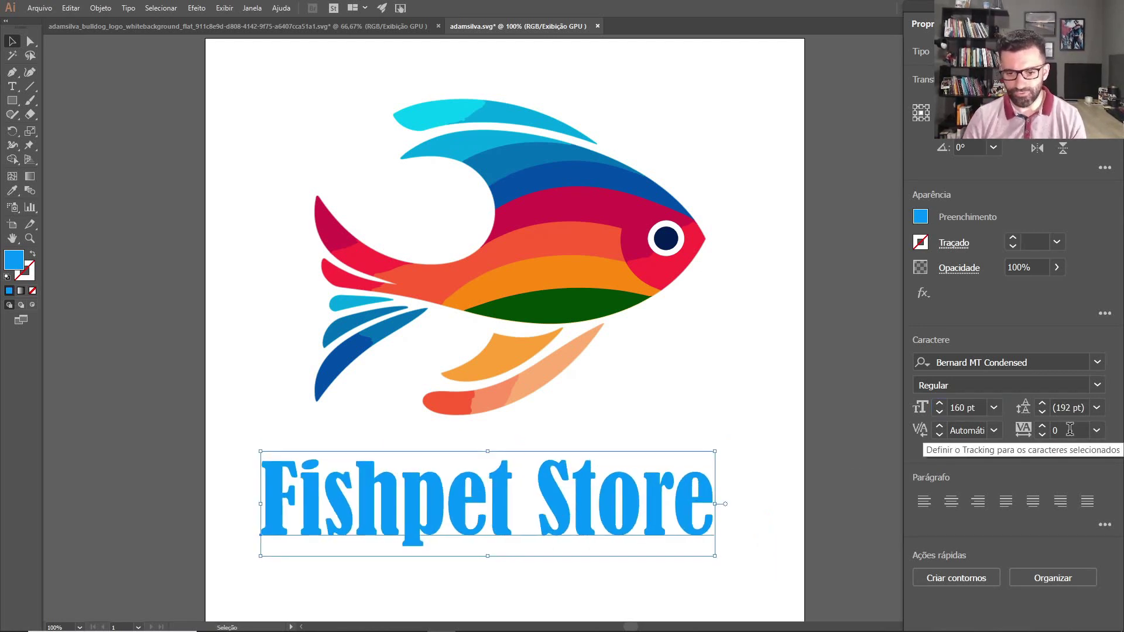
left_click(842, 354)
left_click_drag(508, 534, 524, 535)
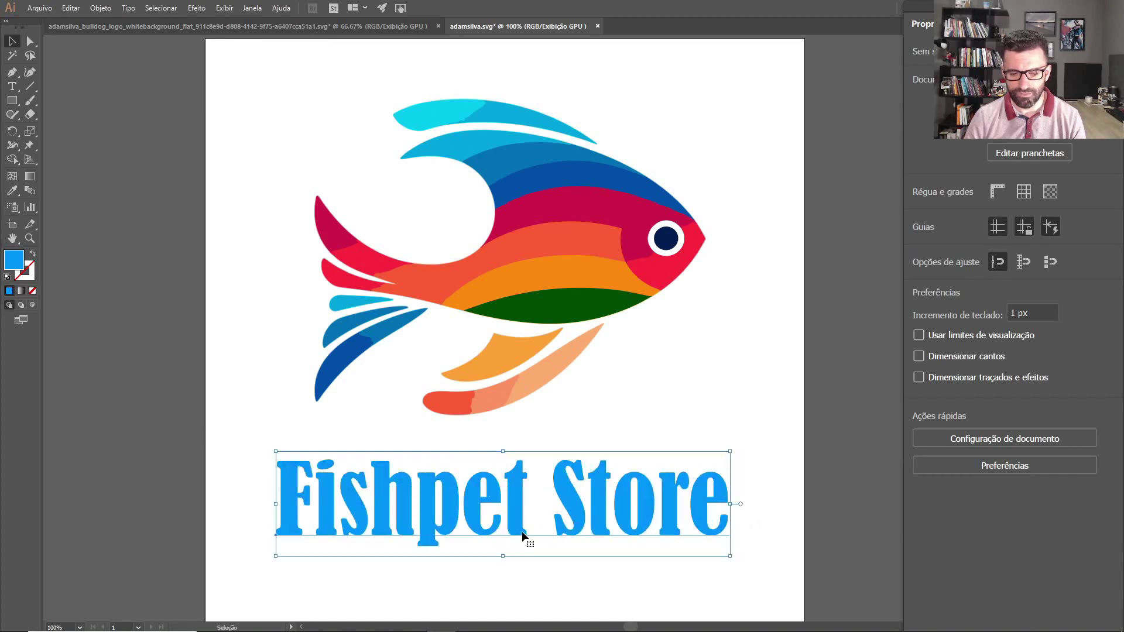
left_click(765, 396)
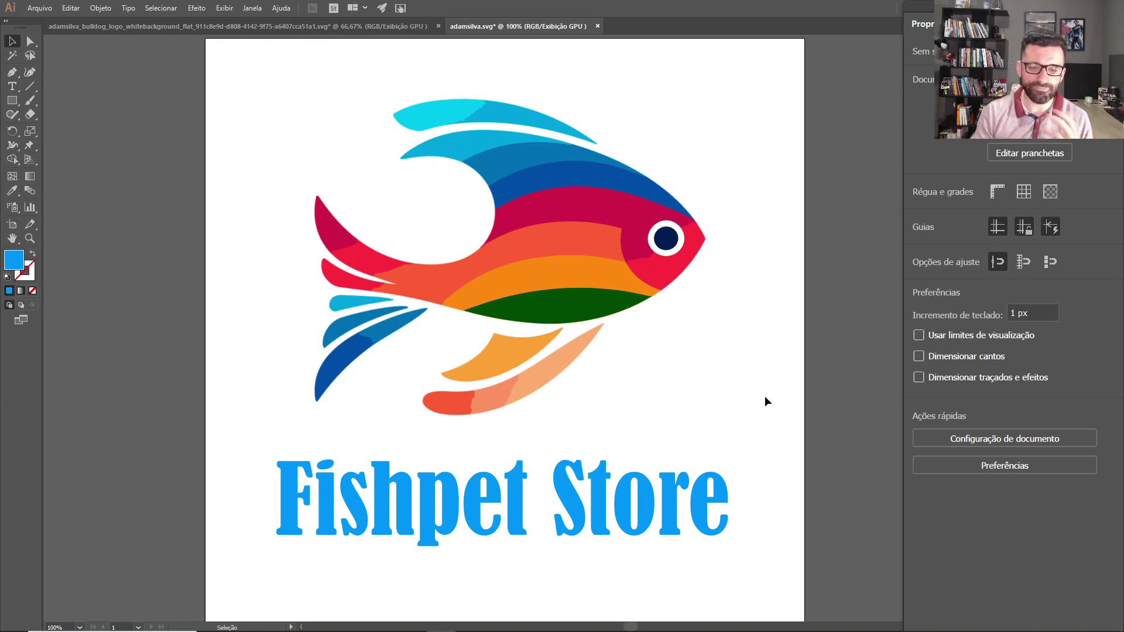
left_click(38, 11)
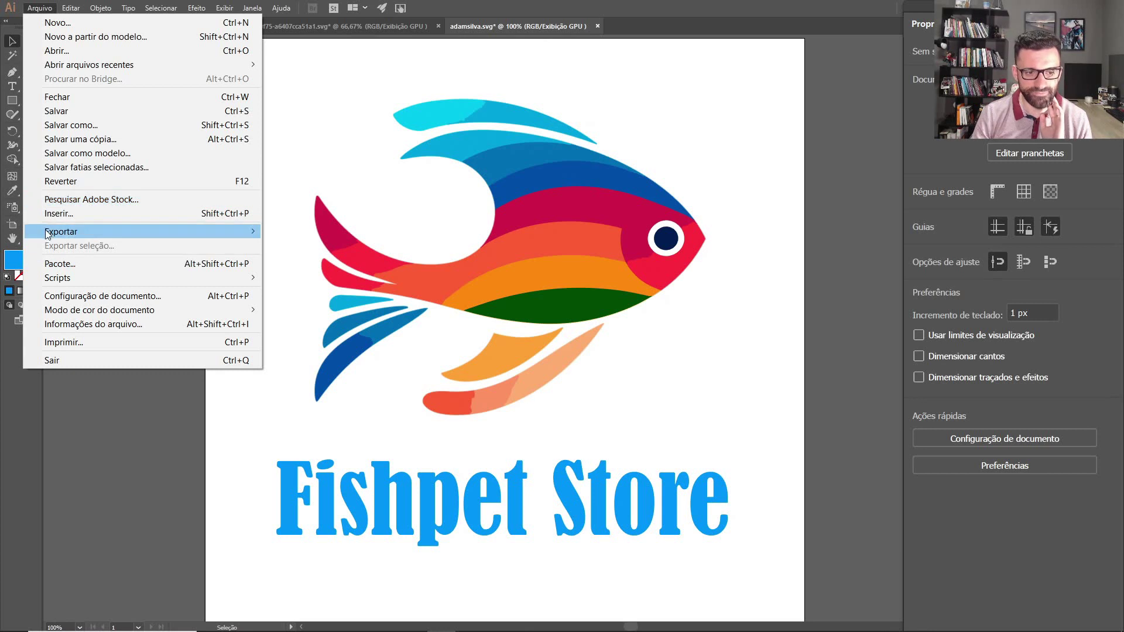
left_click(879, 250)
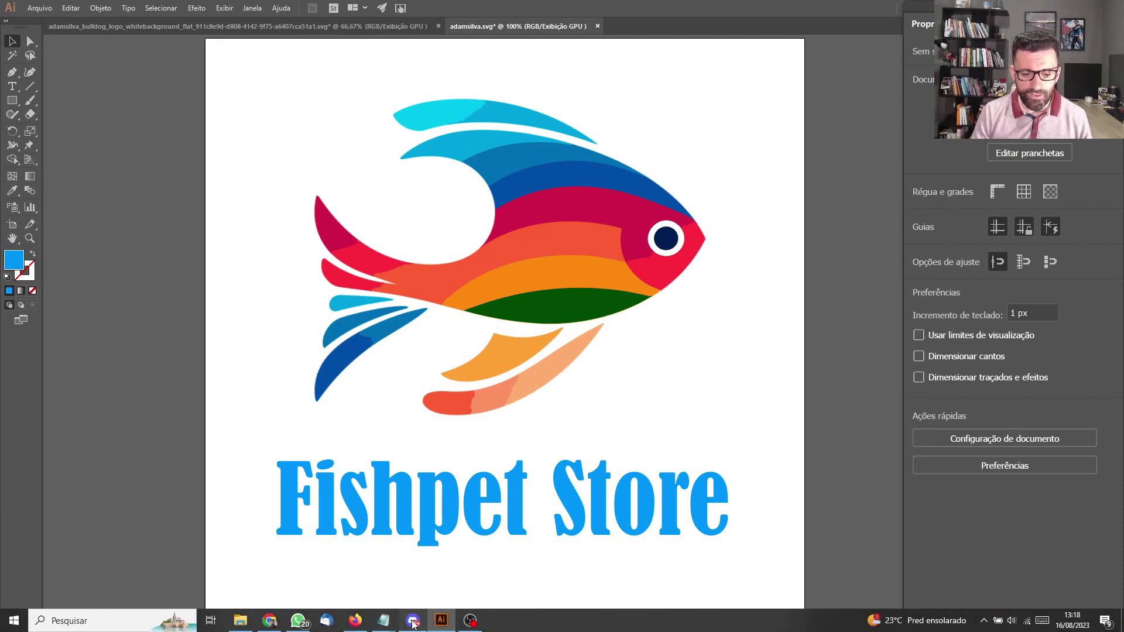
- Switch to Discord and run Tracejourney's /sub command in canal-15 to examine its subscription plans and the Starter job allowance
left_click(414, 621)
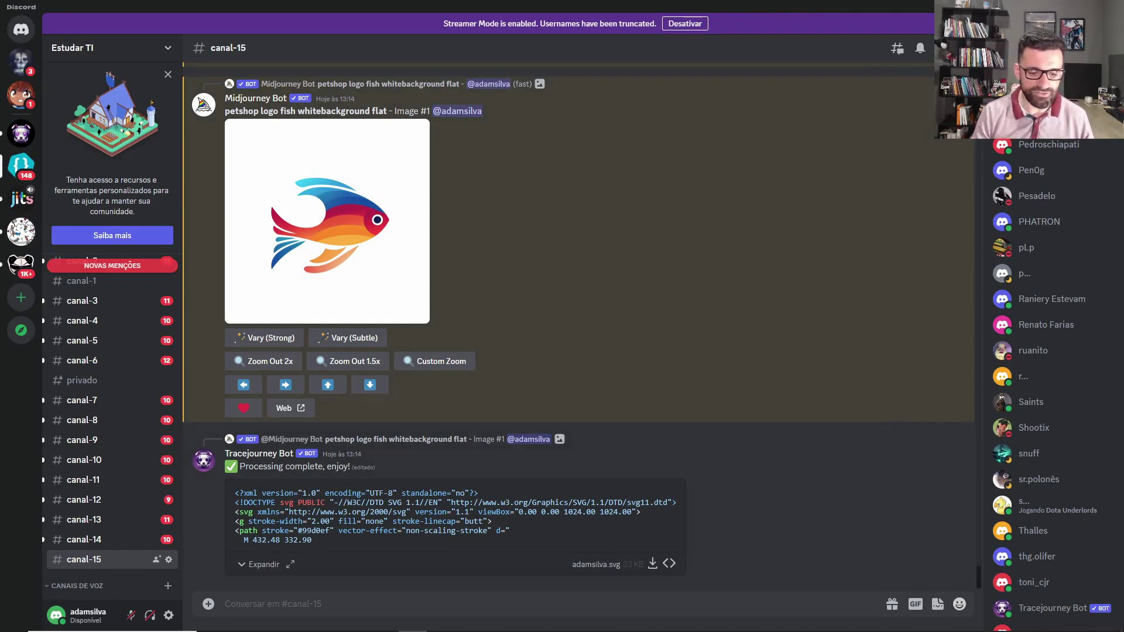
left_click(309, 604)
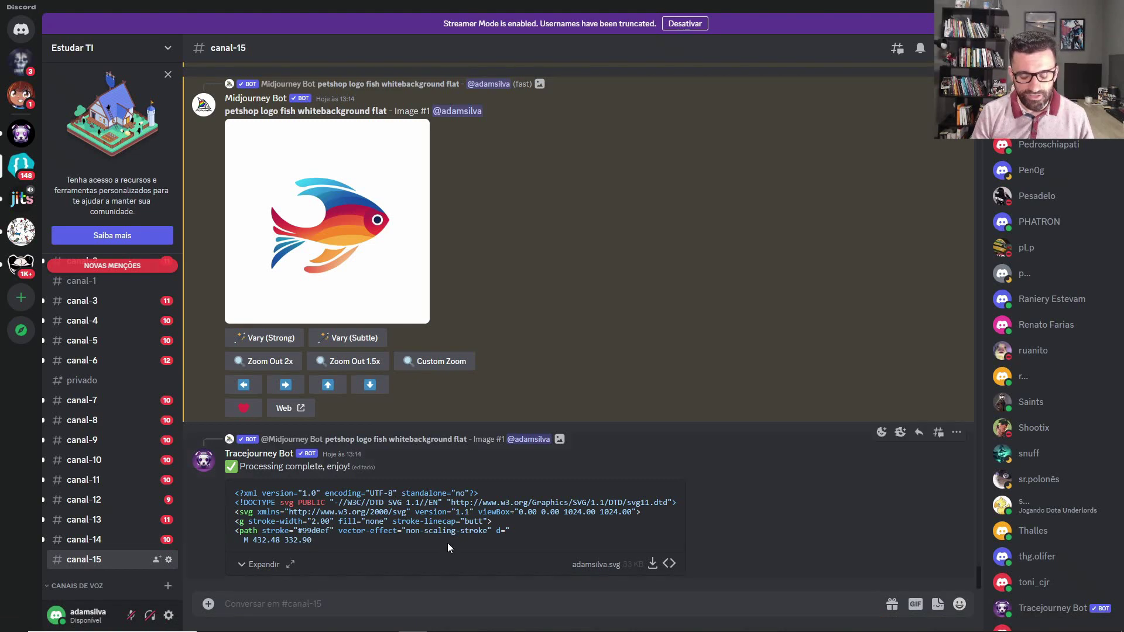
type("/sub")
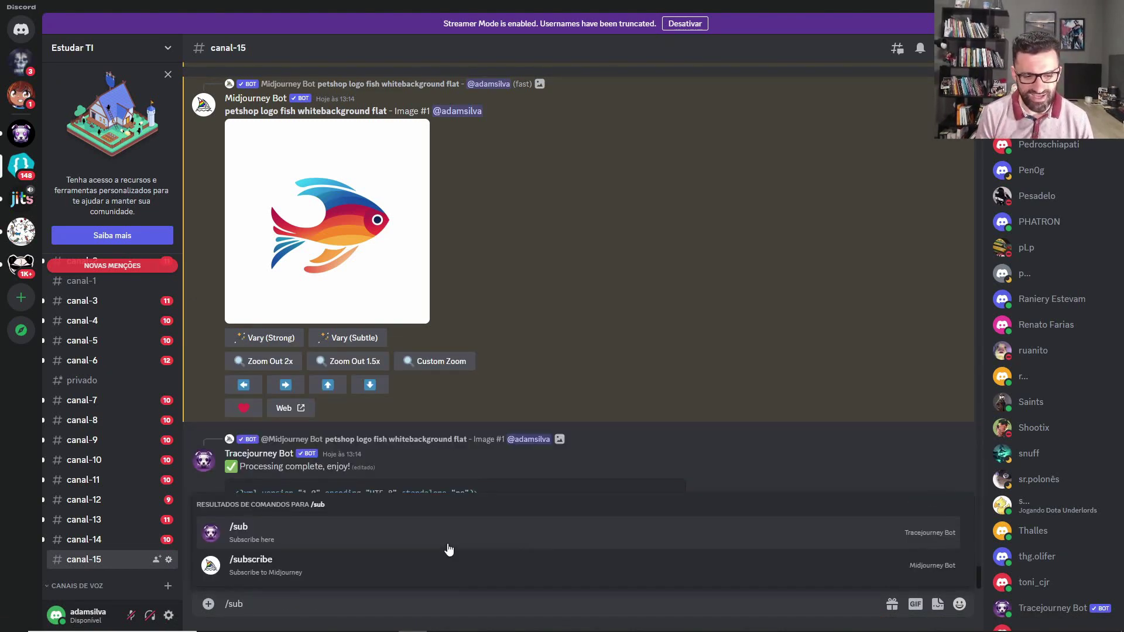
left_click(300, 540)
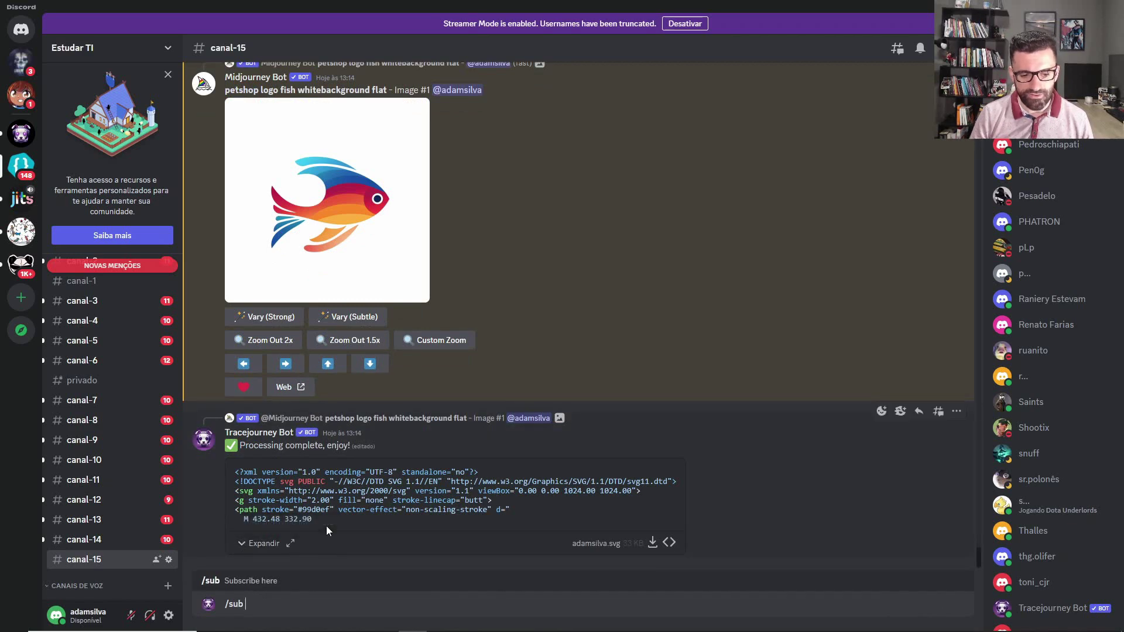
key("Return")
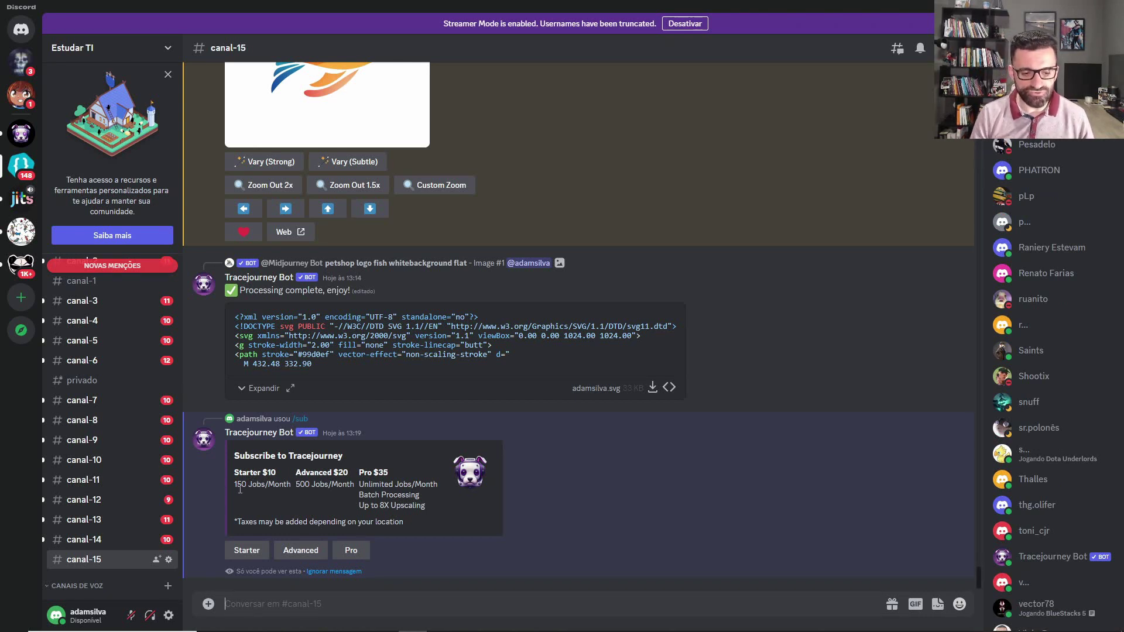
left_click_drag(234, 486, 249, 484)
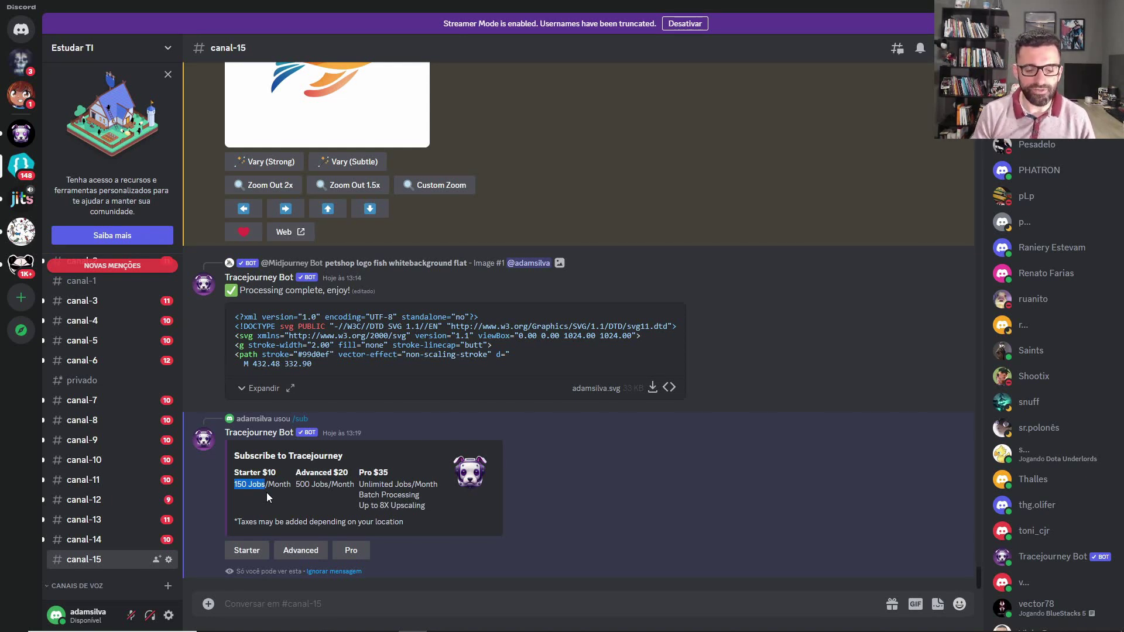
- Run Midjourney Bot's /subscribe command in canal-15 to bring up its subscription link
left_click(303, 603)
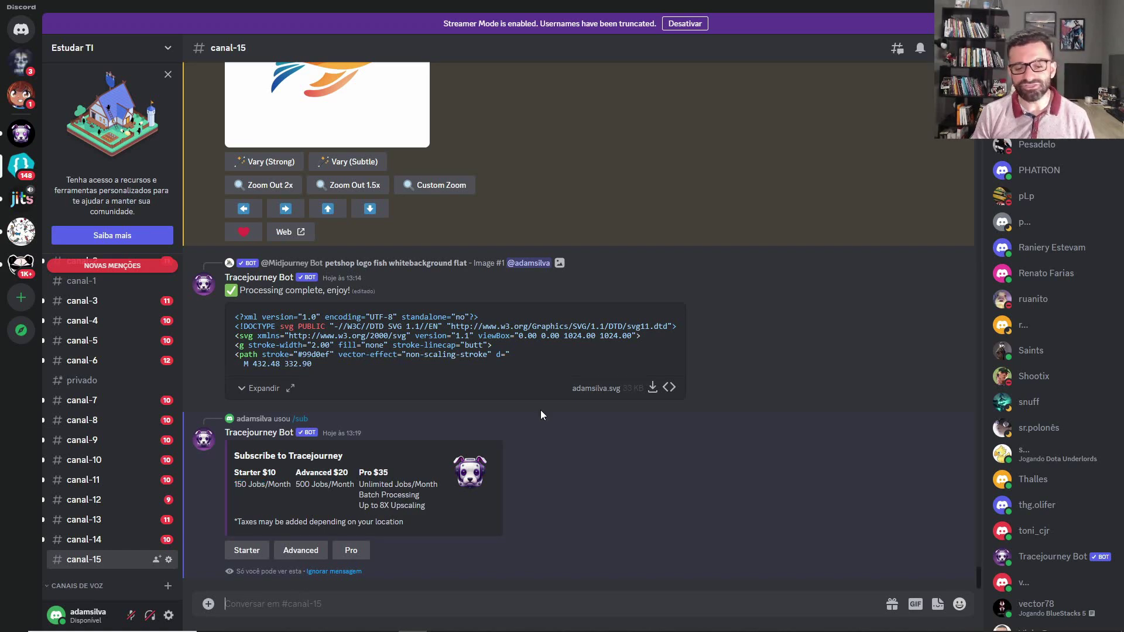
type("/subs")
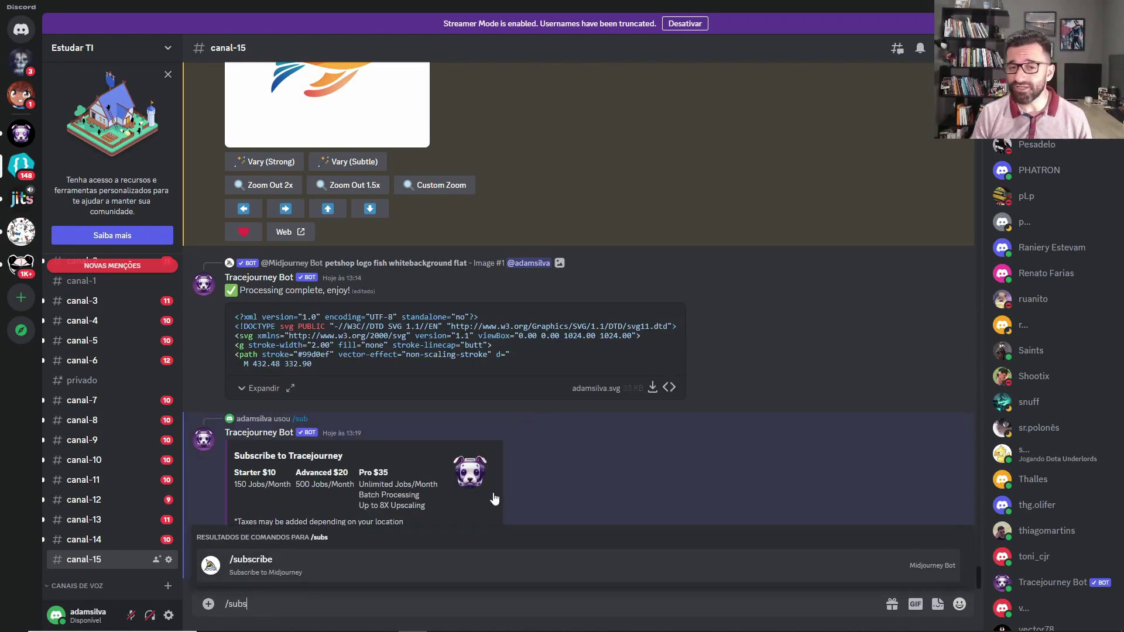
left_click(317, 566)
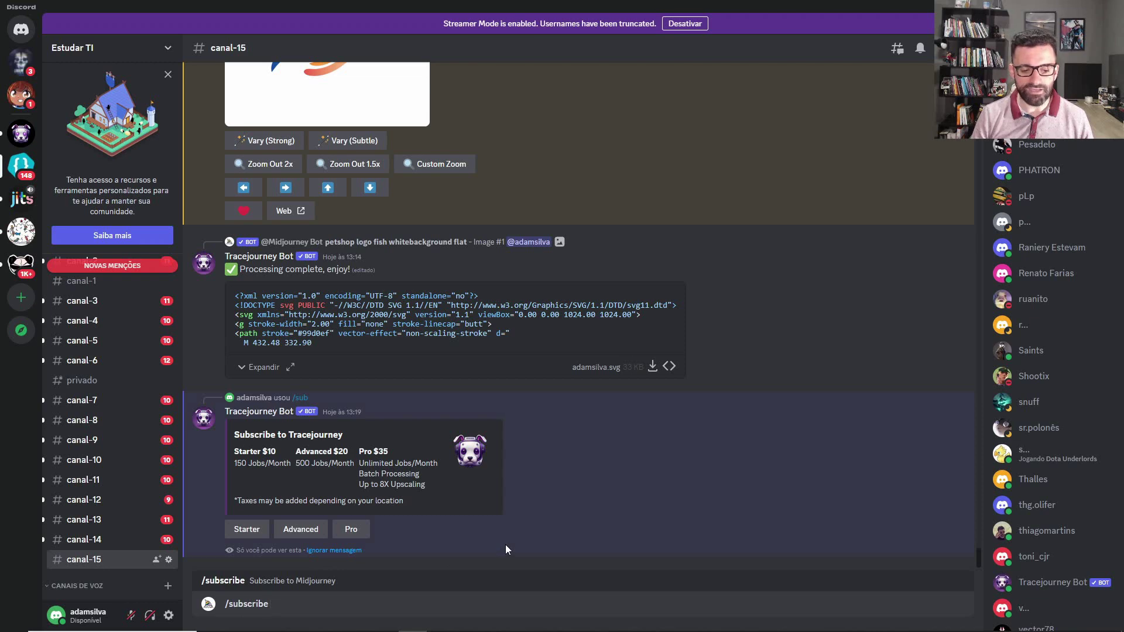
key("Return")
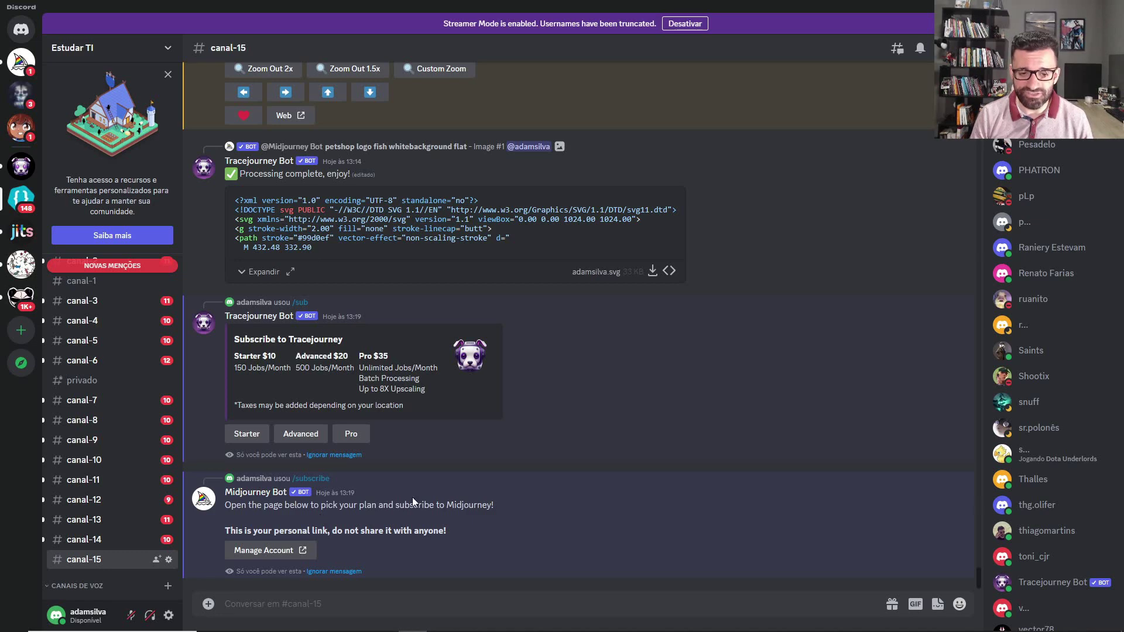
mouse_move(442, 630)
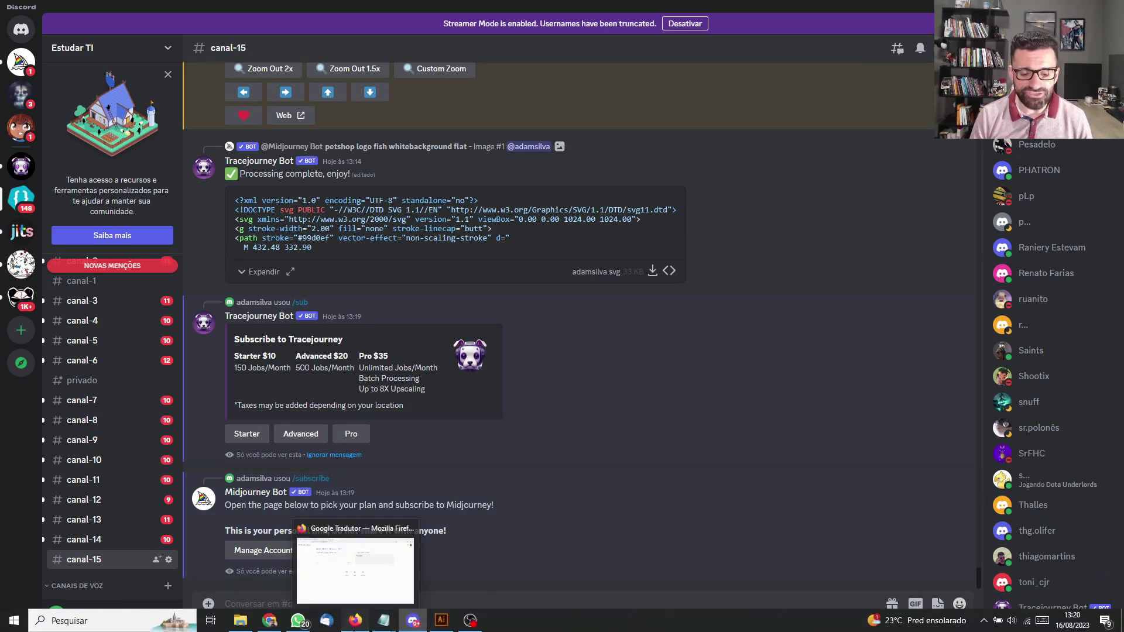